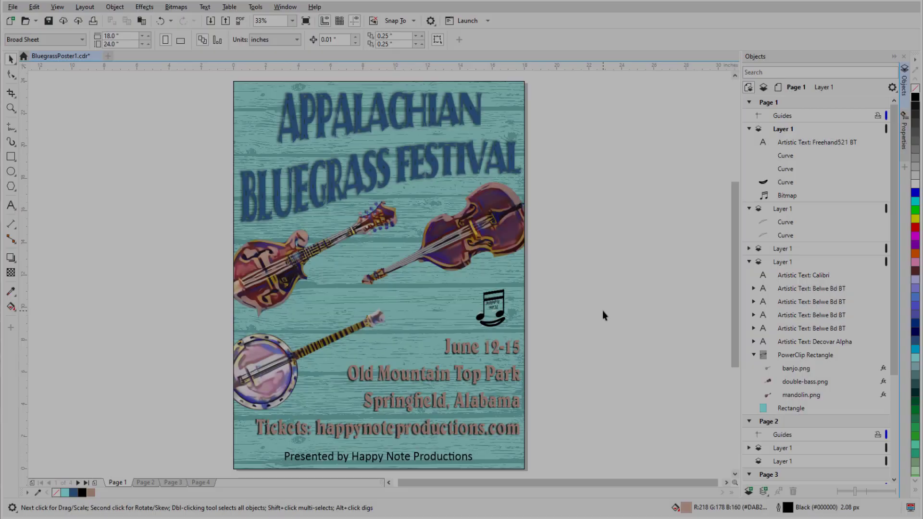
Step: Give the teal background rectangle an elliptical fountain fill, stretched down and widened toward the upper right
click(791, 408)
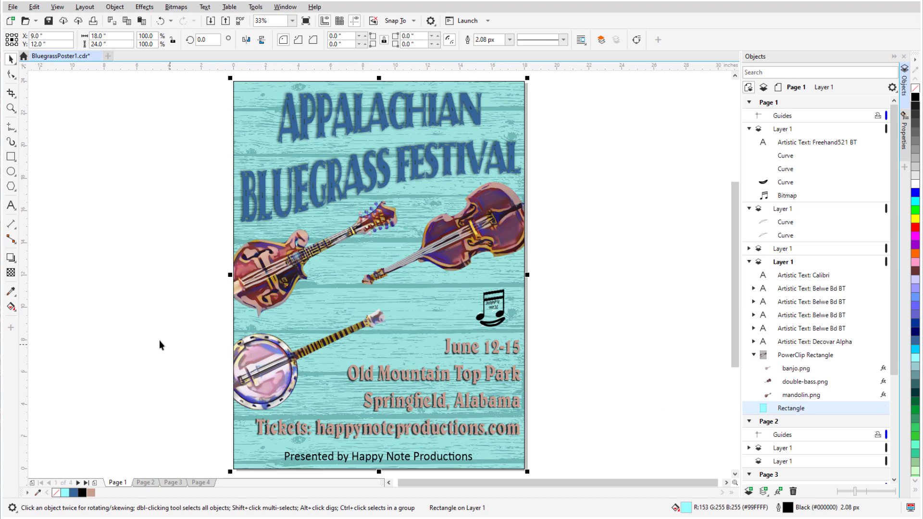
click(12, 308)
click(71, 307)
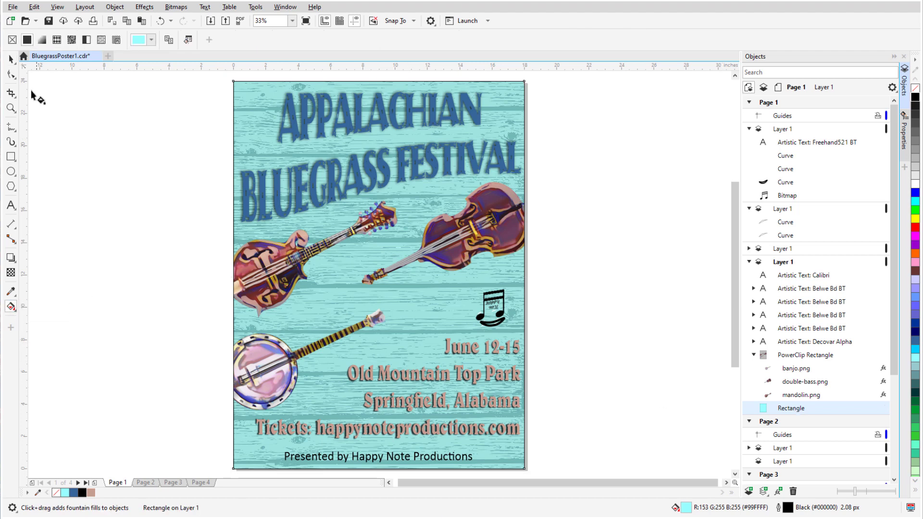
click(41, 39)
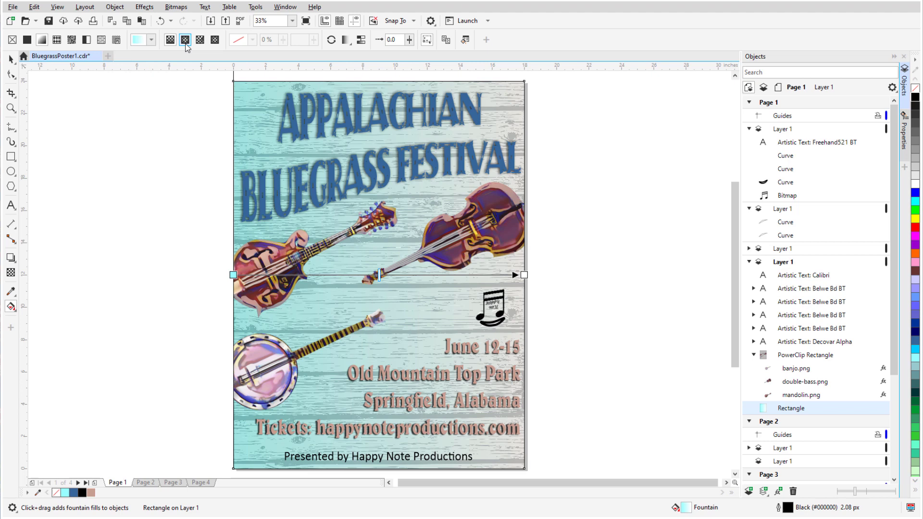
click(185, 40)
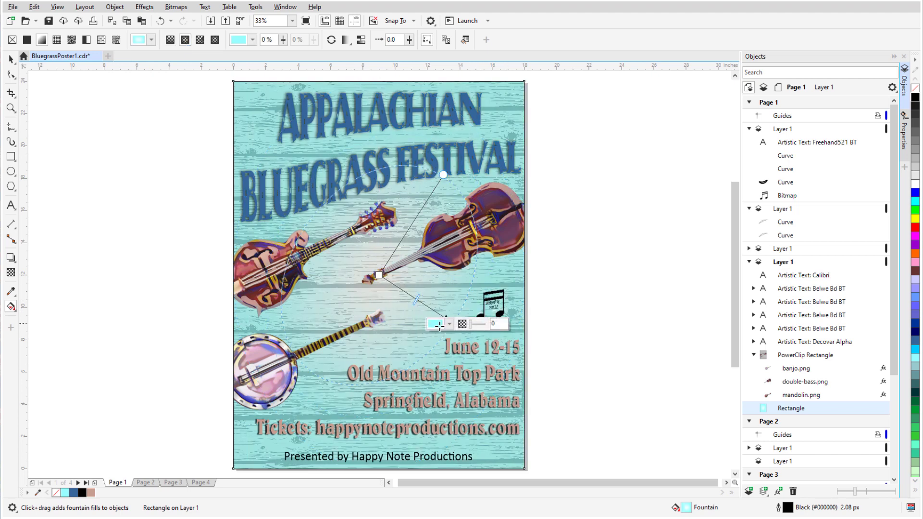
drag(446, 317, 416, 371)
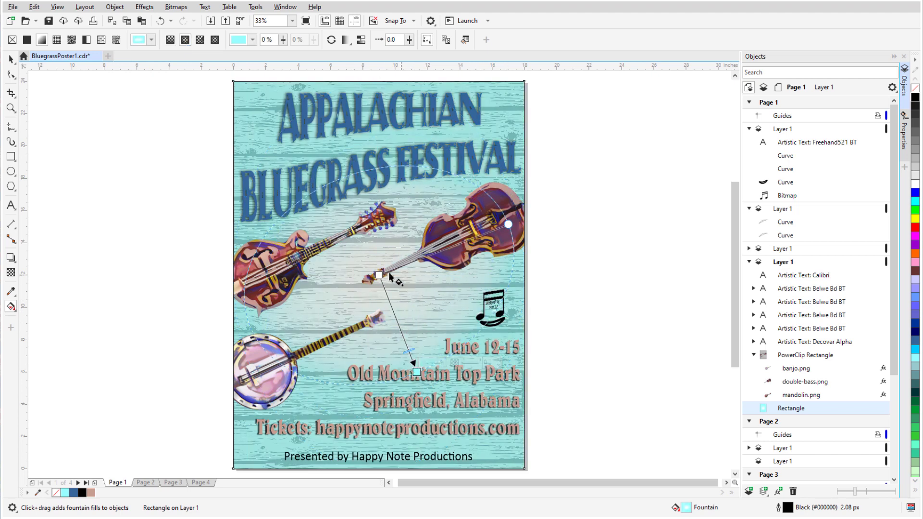
drag(379, 275, 378, 264)
drag(509, 224, 555, 204)
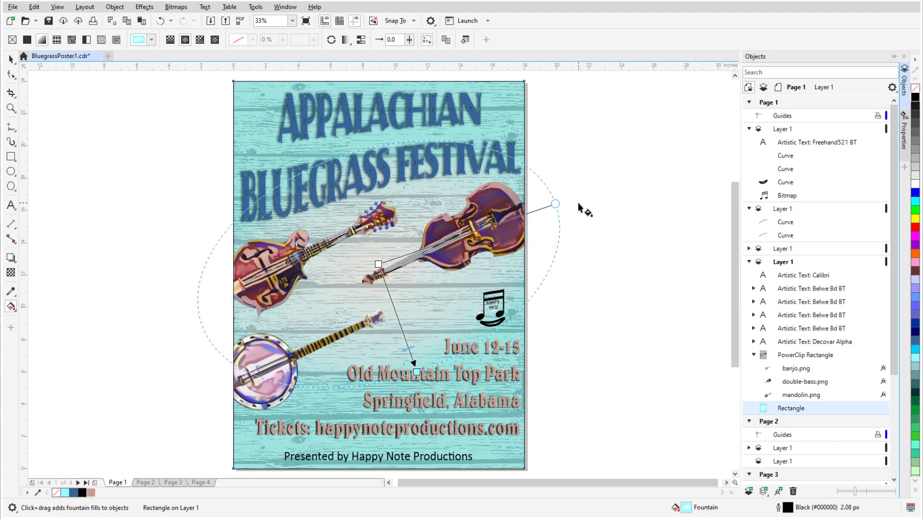
key(space)
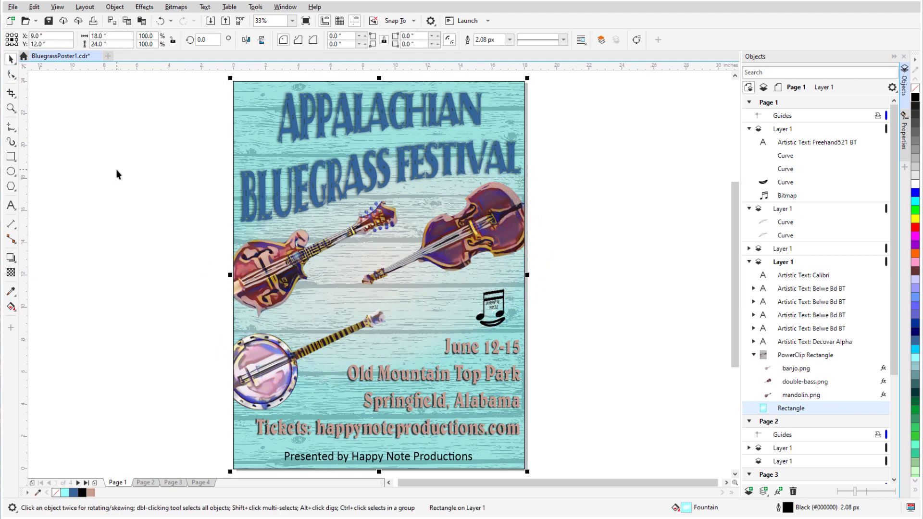
key(Escape)
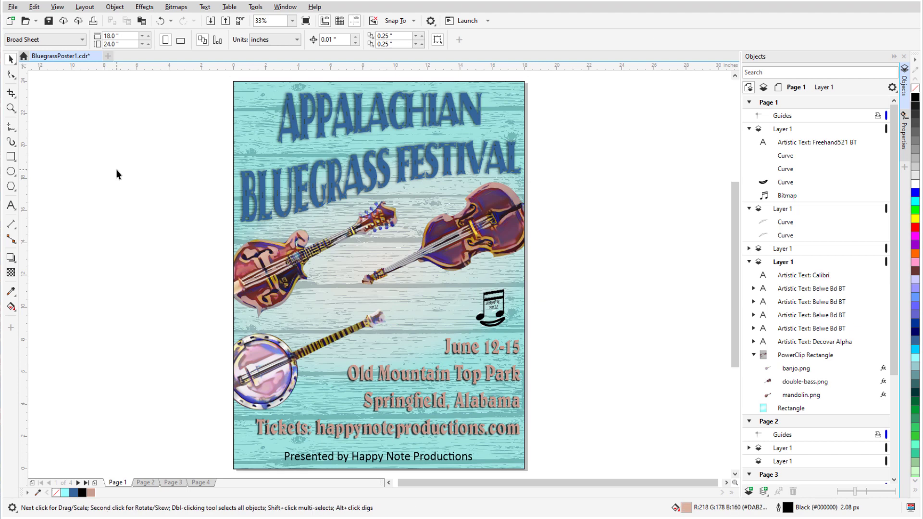
Step: Set the whole Calibri credit line in Small Caps
double_click(392, 459)
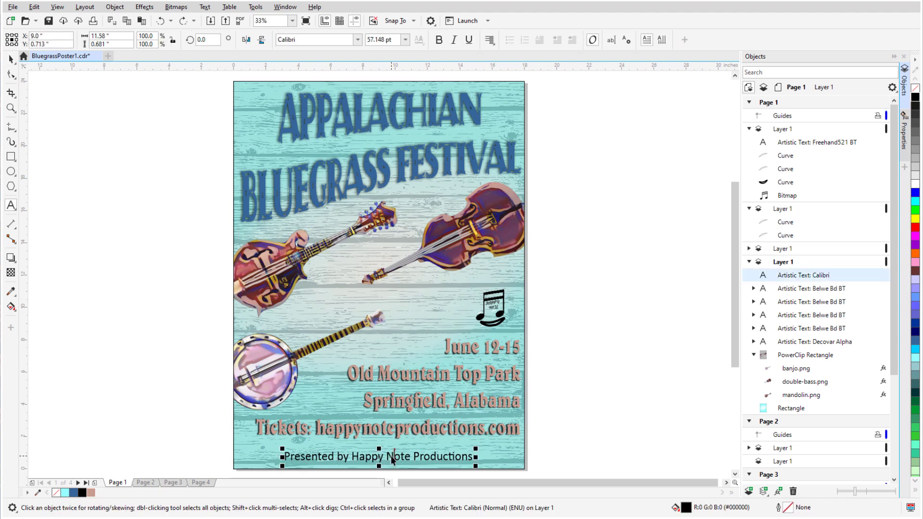
drag(285, 459, 475, 461)
click(381, 465)
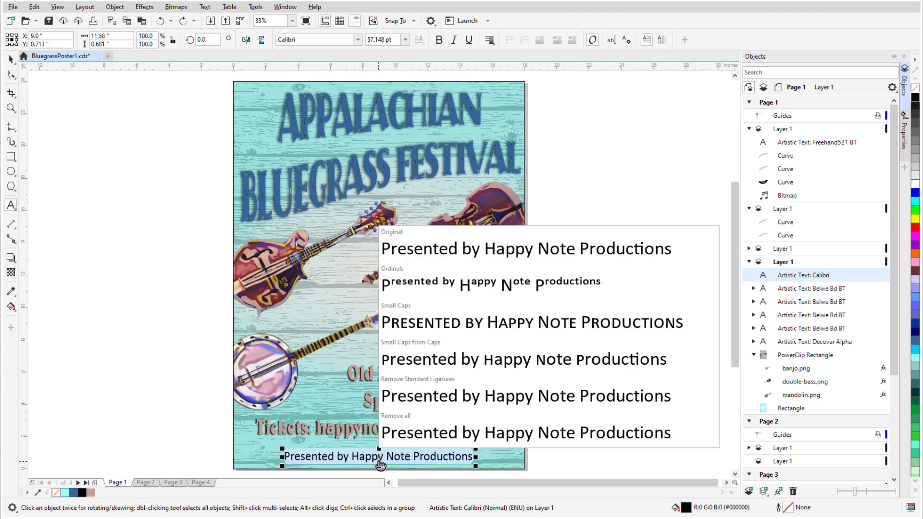
click(473, 323)
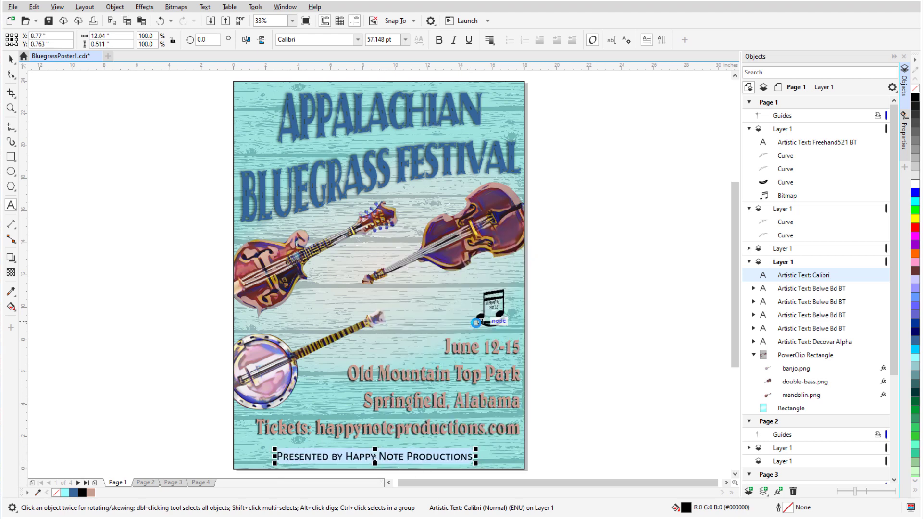
Step: Centre the credit line horizontally on the page
click(115, 7)
mouse_move(208, 147)
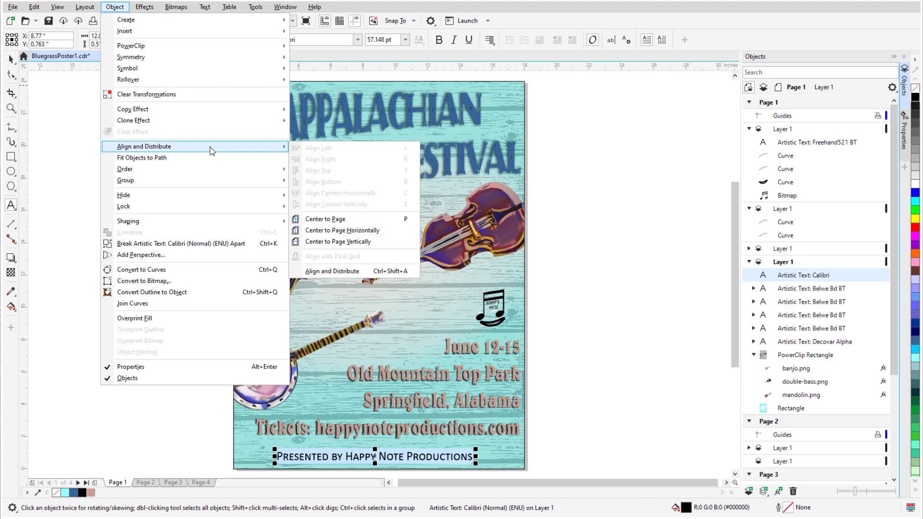
click(377, 231)
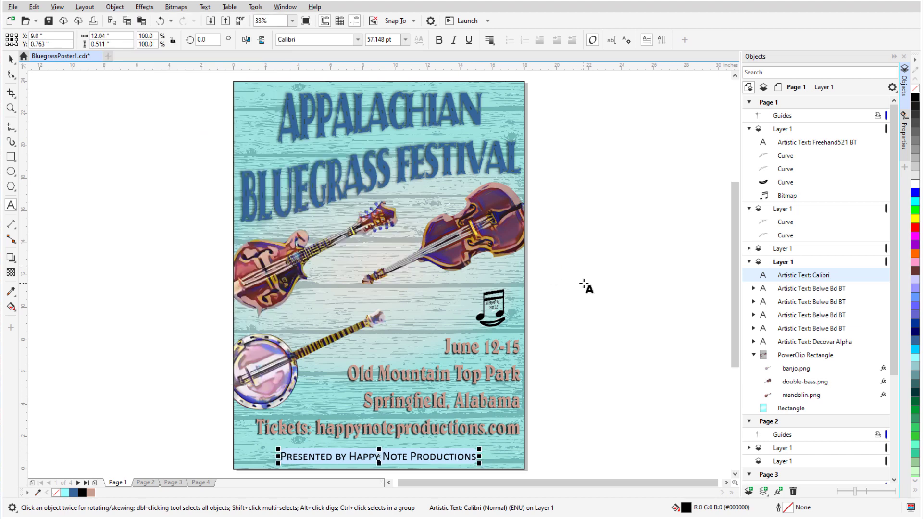
click(583, 284)
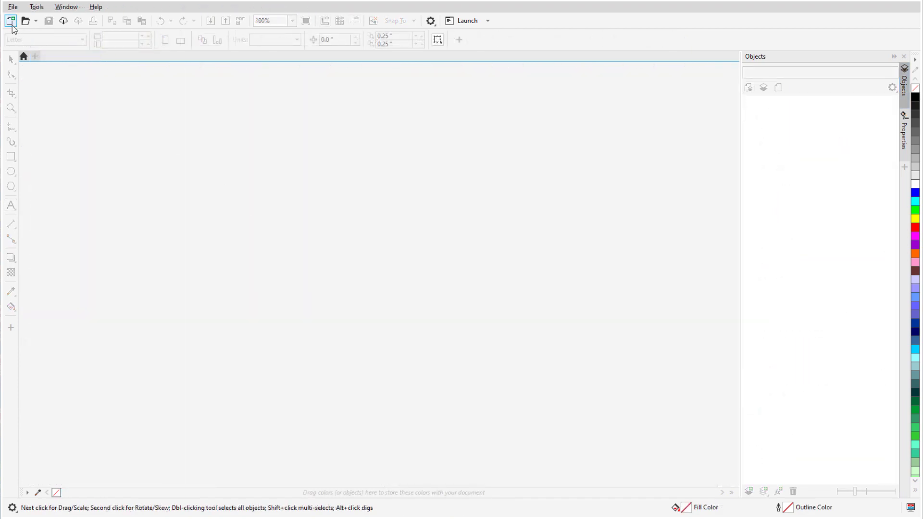
Step: Create a new 18 × 24 inch Broad Sheet document
click(11, 23)
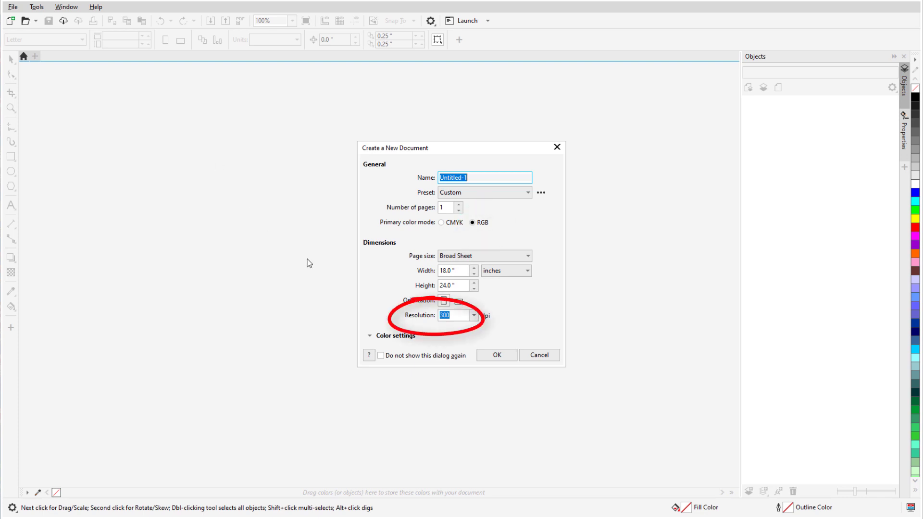
click(491, 360)
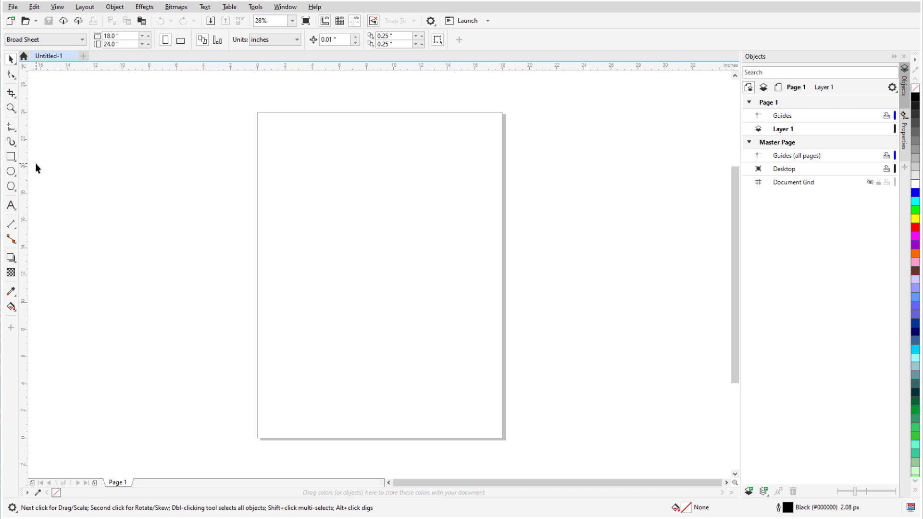
Step: Add a page-sized rectangle with a bitmap pattern fill
double_click(11, 156)
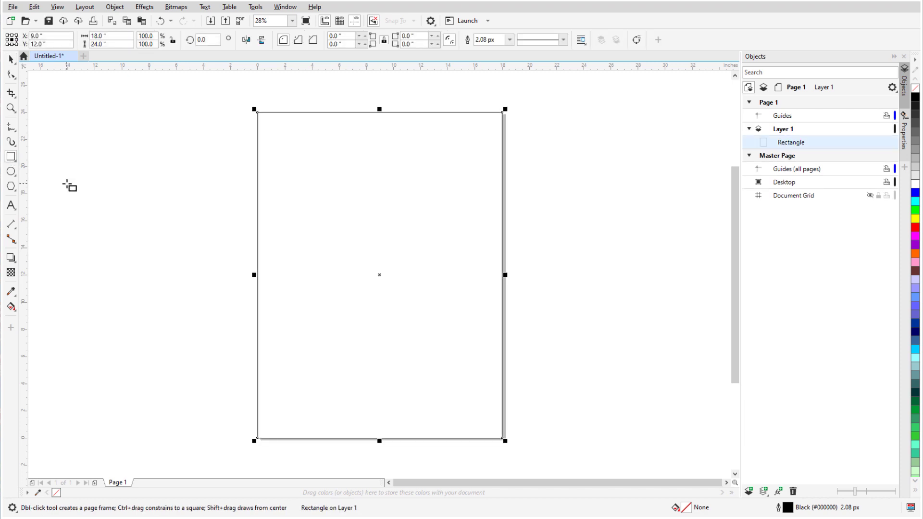
click(15, 310)
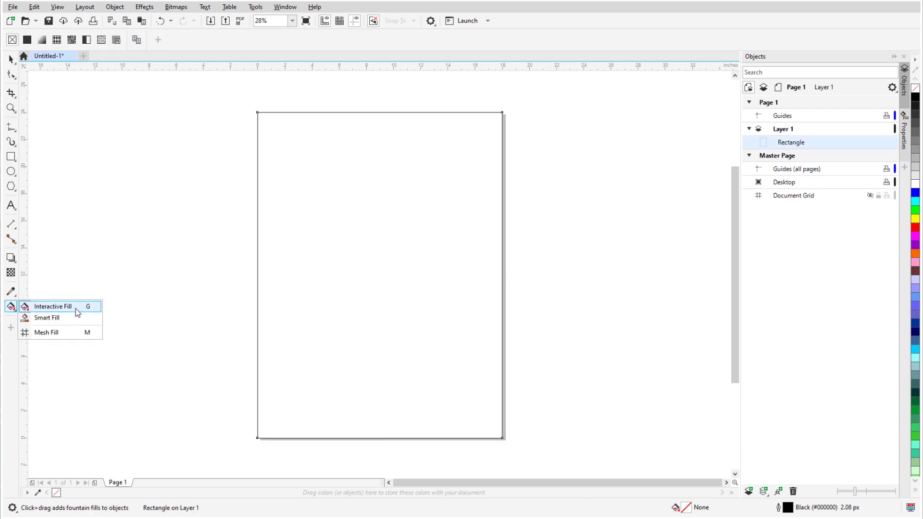
click(79, 311)
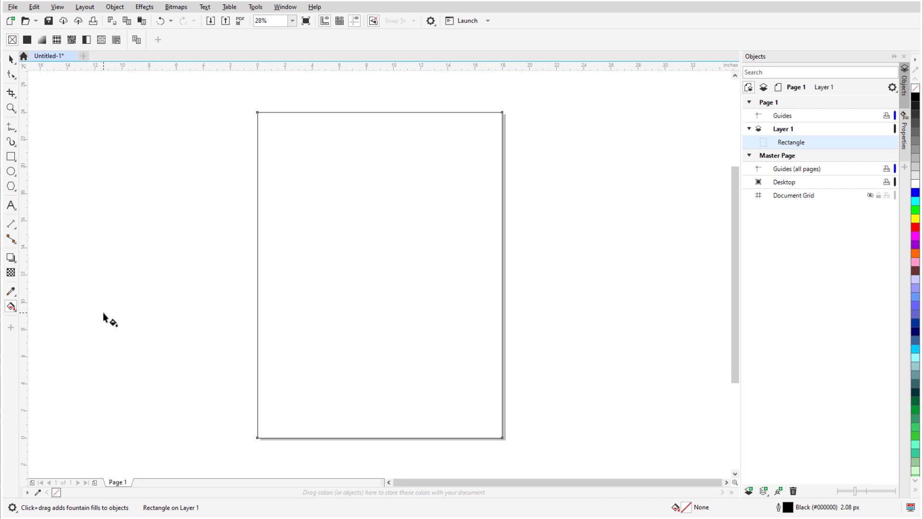
click(72, 43)
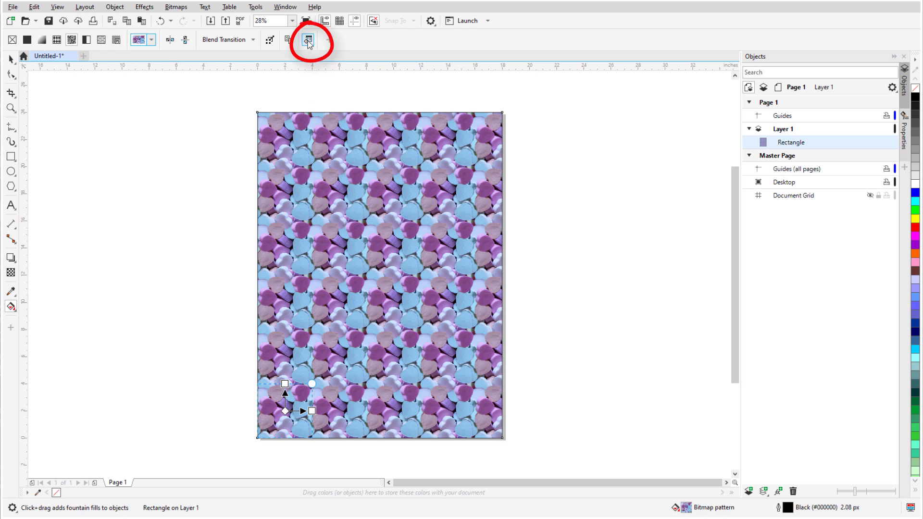
Step: Use the wood background image as the pattern and enlarge the tile so the planks grow
click(309, 41)
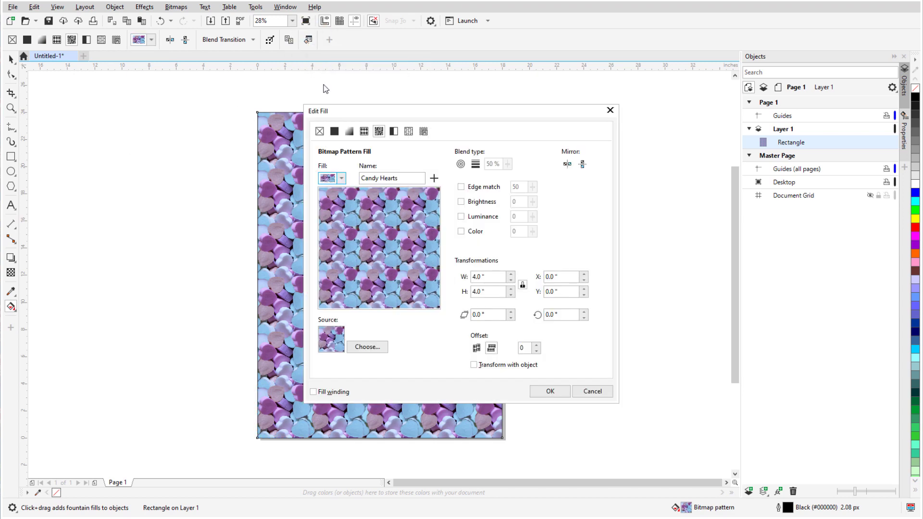
click(368, 347)
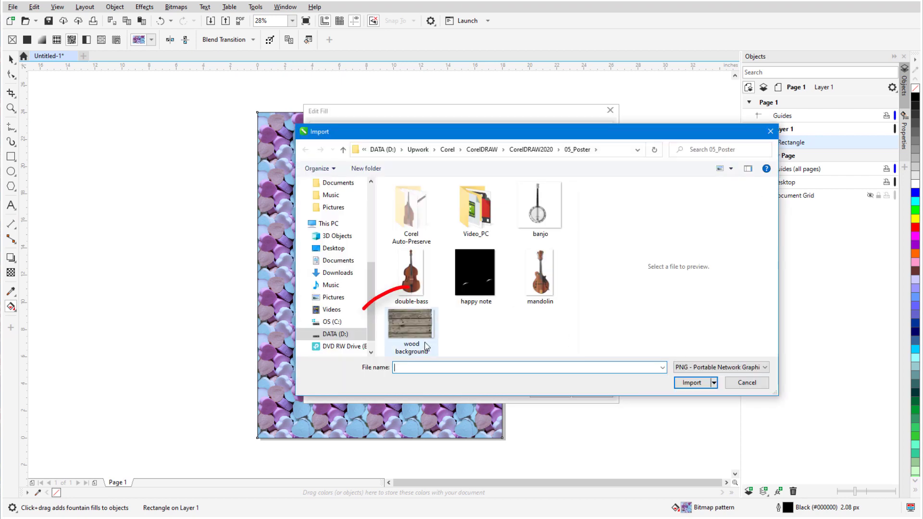
click(420, 325)
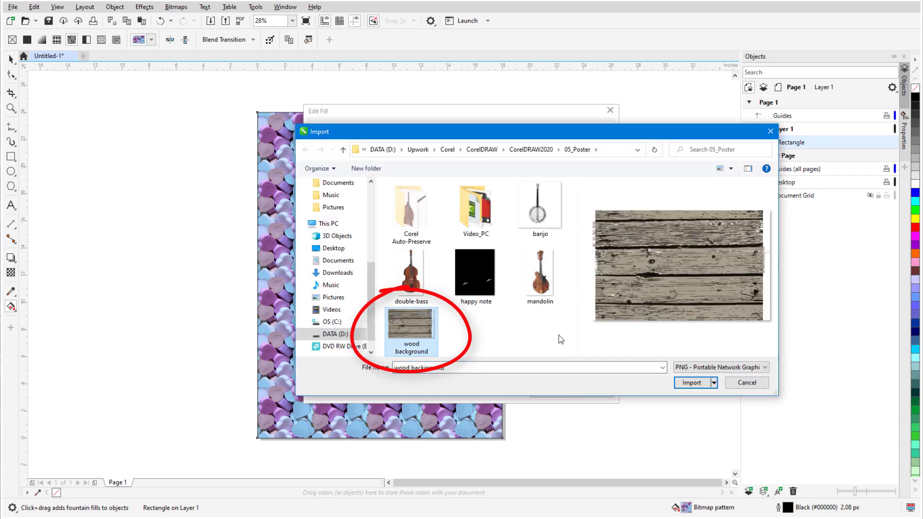
click(699, 384)
click(551, 391)
drag(284, 412, 518, 420)
drag(364, 391, 364, 345)
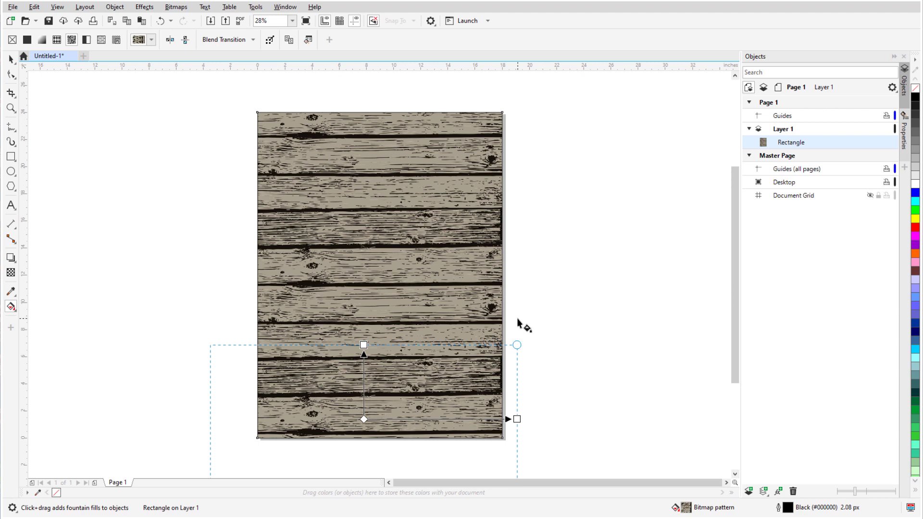
Step: Make the wood rectangle uniformly 70% transparent
click(11, 272)
click(28, 40)
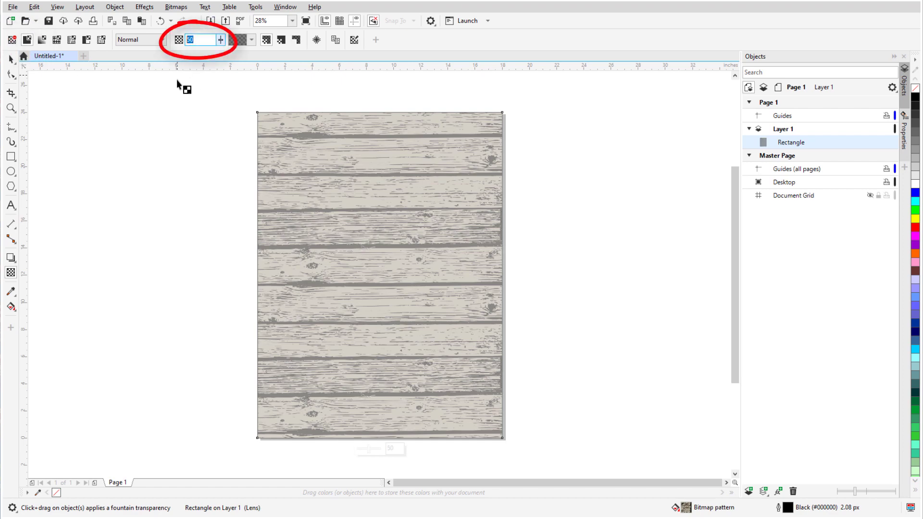
text(70)
key(Return)
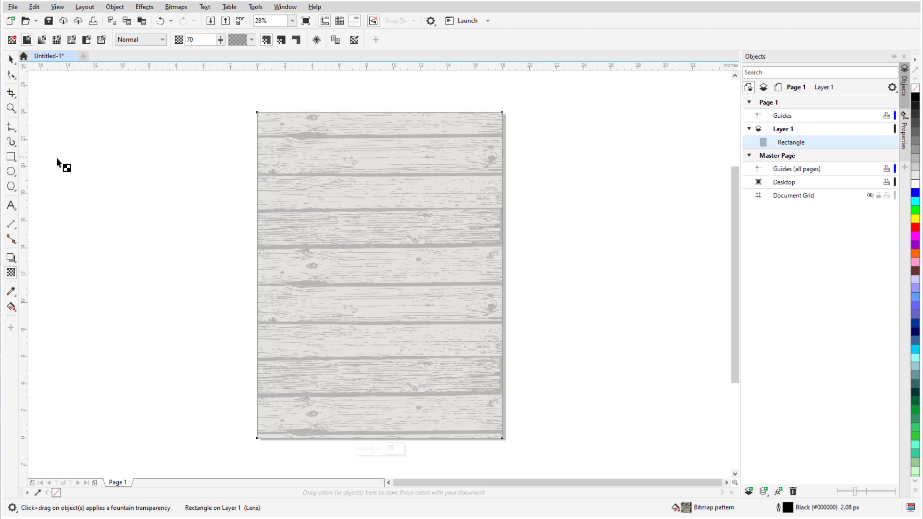
Step: Add a second page-sized rectangle filled light cyan
click(13, 158)
double_click(14, 157)
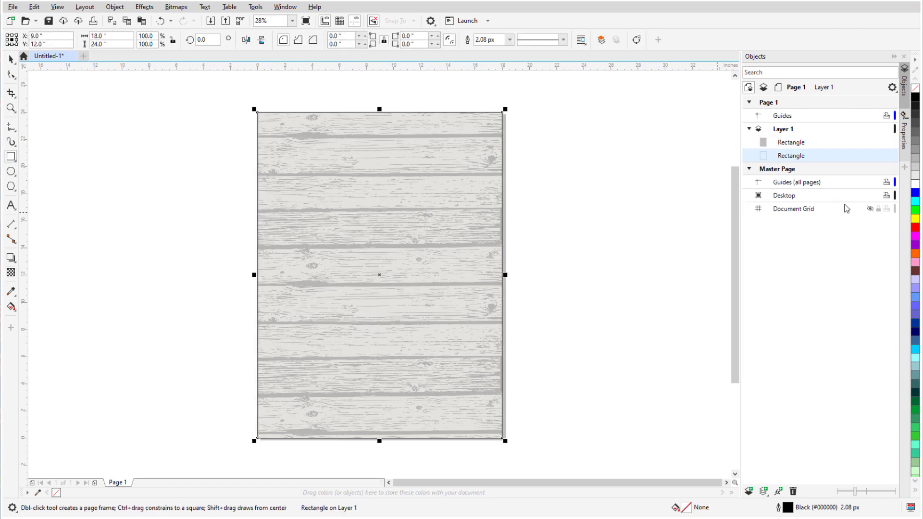
click(916, 358)
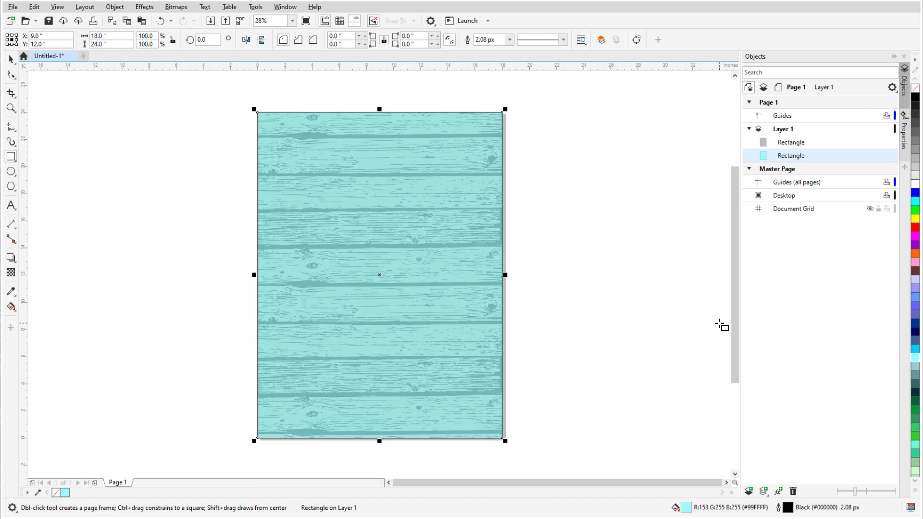
Step: Turn the wood rectangle into an empty PowerClip frame
right_click(468, 212)
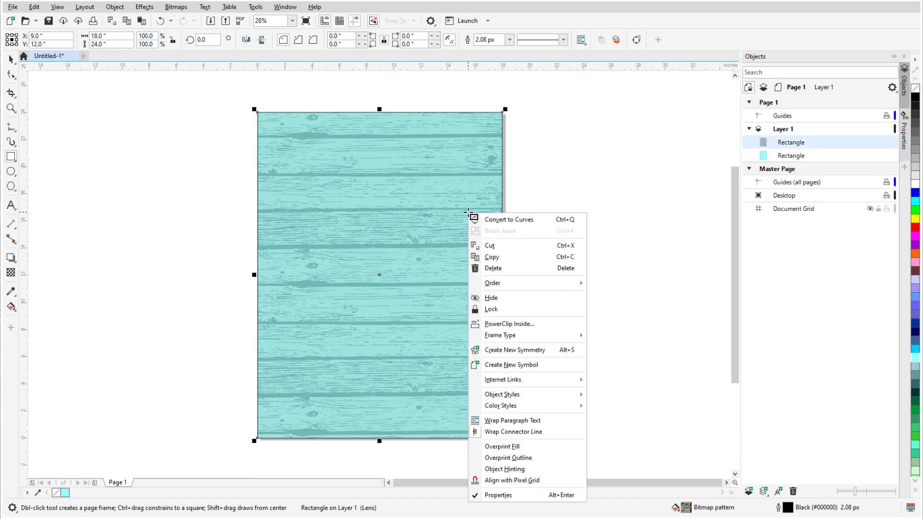
mouse_move(552, 338)
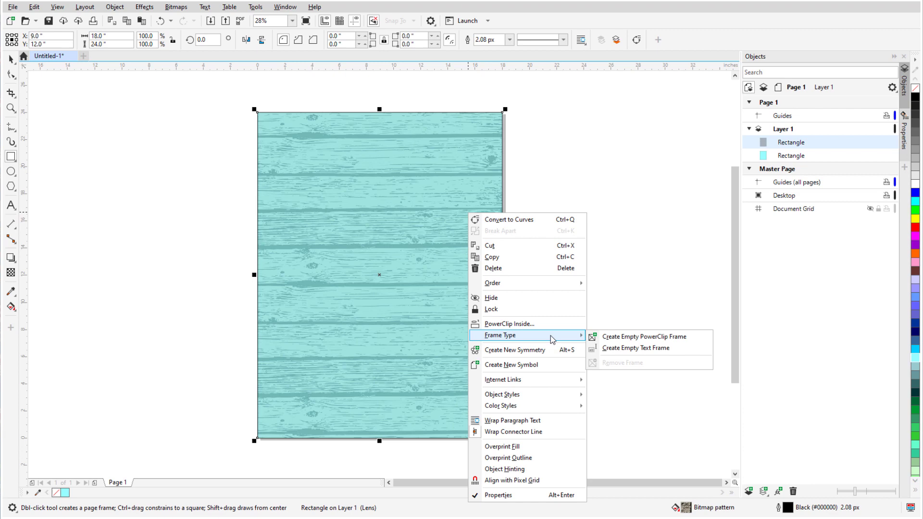
click(694, 339)
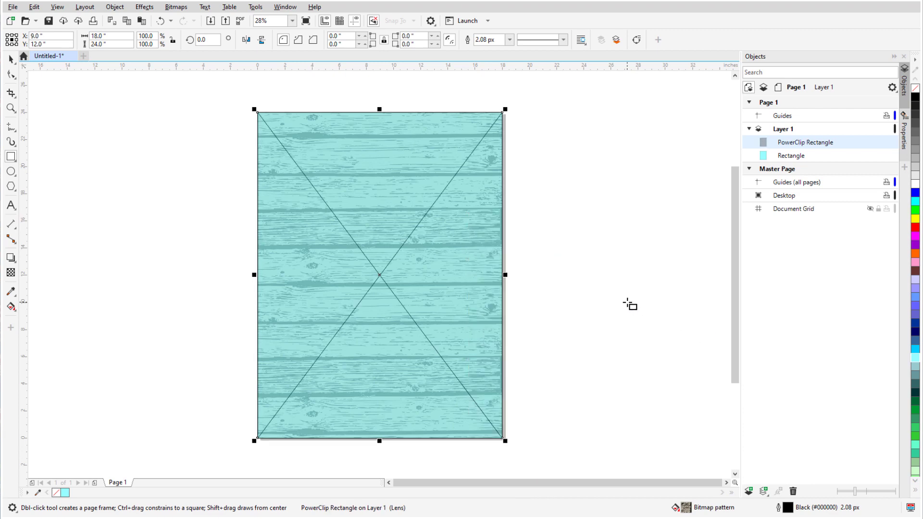
Step: Import the double-bass, mandolin and banjo images and place them left of the page
click(211, 21)
click(150, 112)
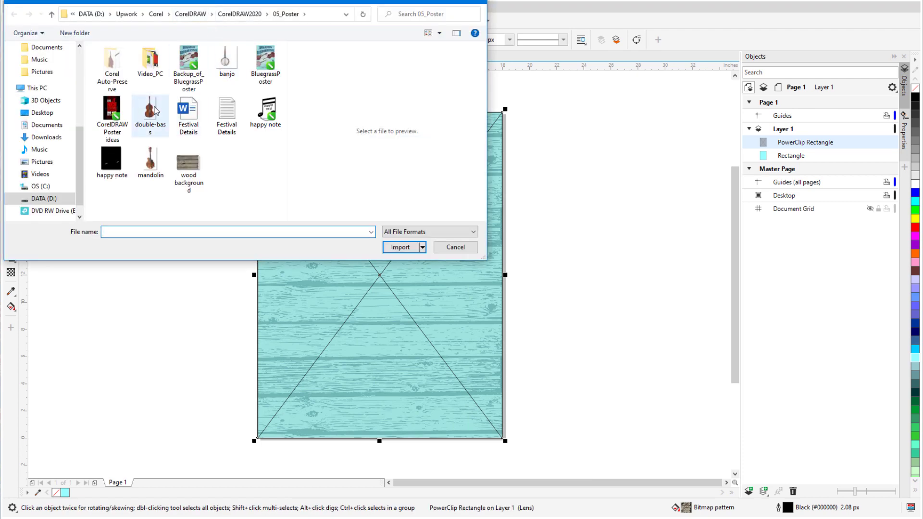
ctrl+click(149, 164)
ctrl+click(226, 62)
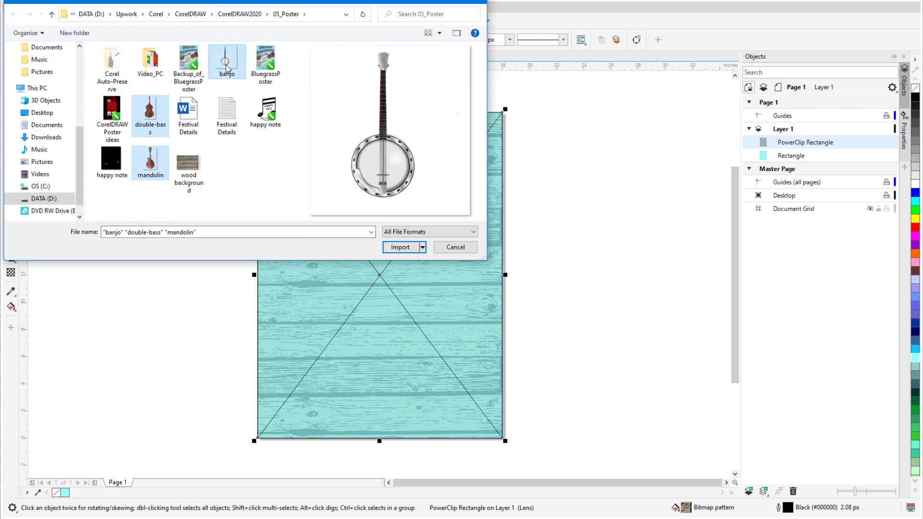
click(401, 247)
click(88, 165)
drag(93, 299, 166, 404)
drag(199, 236, 243, 321)
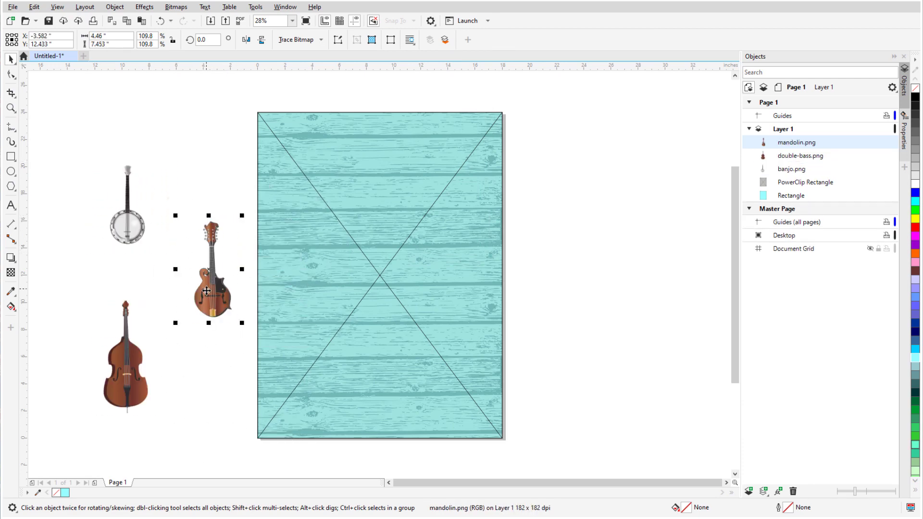
Step: Drop the mandolin, double bass and banjo into the wood PowerClip frame
drag(208, 293, 264, 276)
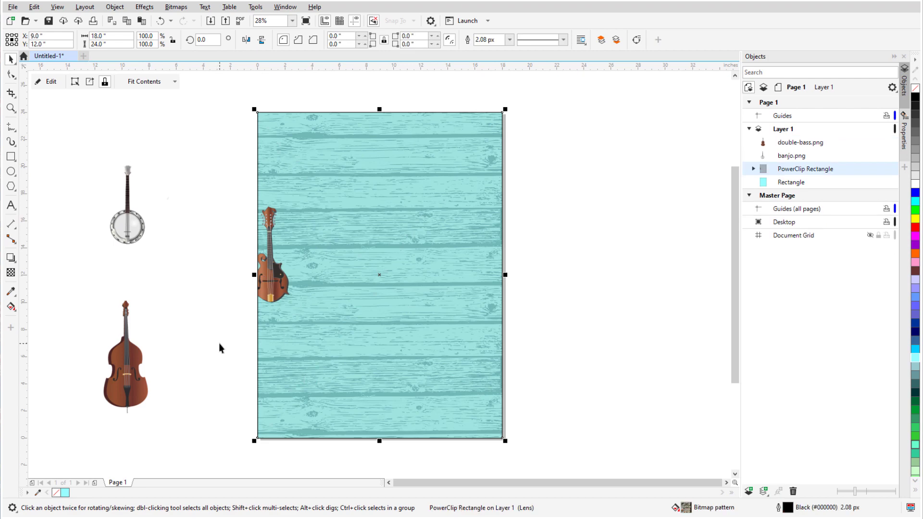
click(126, 365)
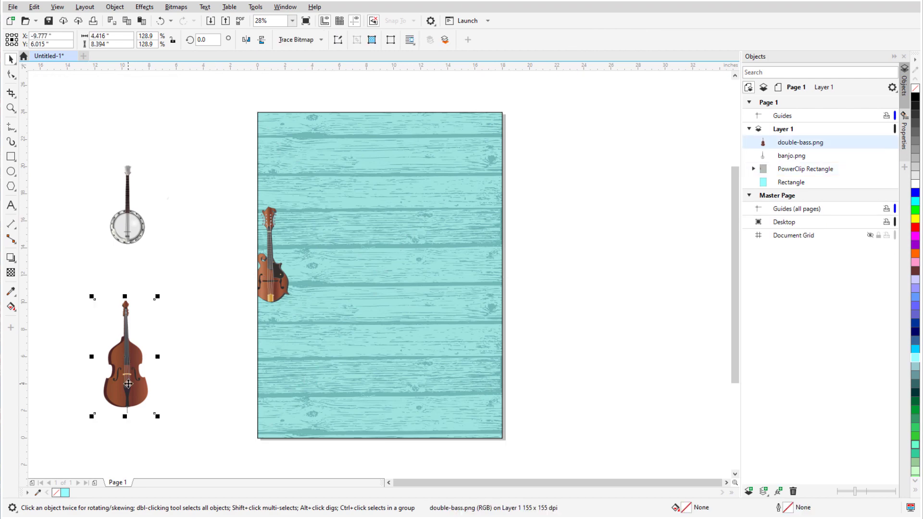
drag(124, 378, 275, 394)
click(130, 216)
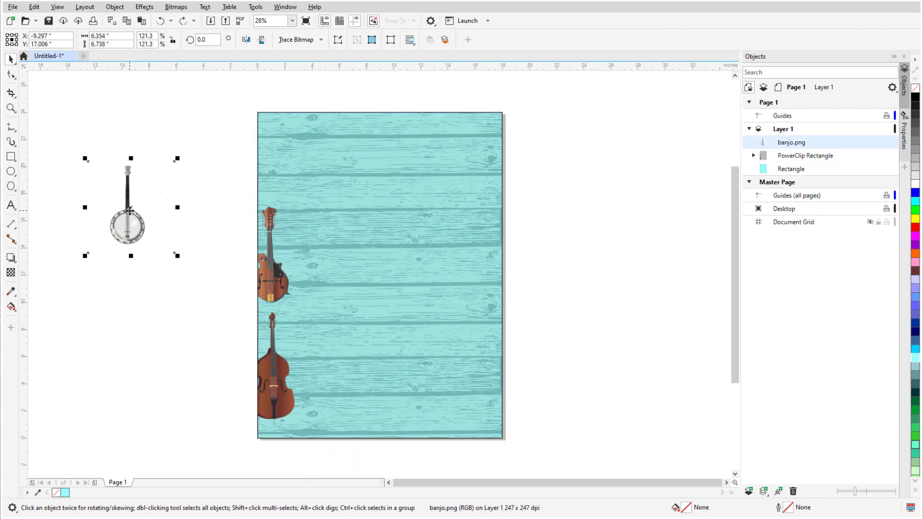
drag(130, 216, 263, 180)
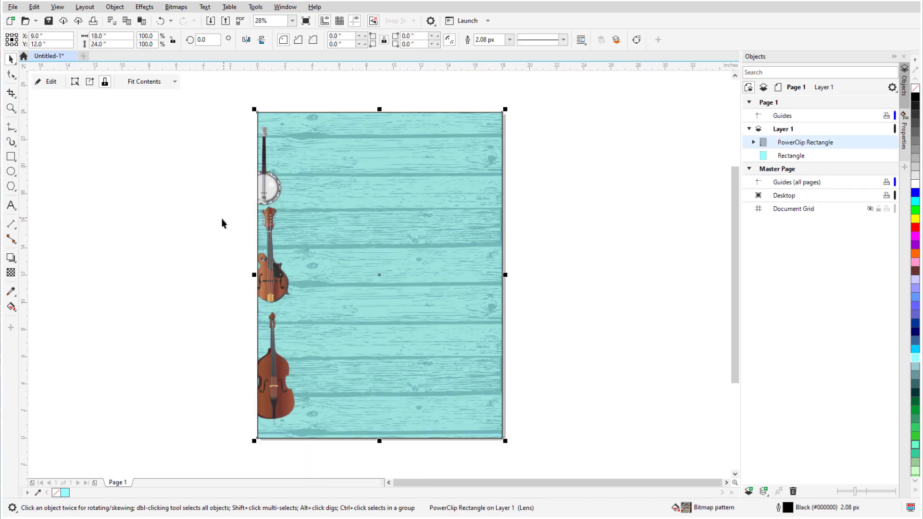
Step: Inside the frame, rotate banjo and mandolin to 295° and the double bass to 115°
double_click(419, 187)
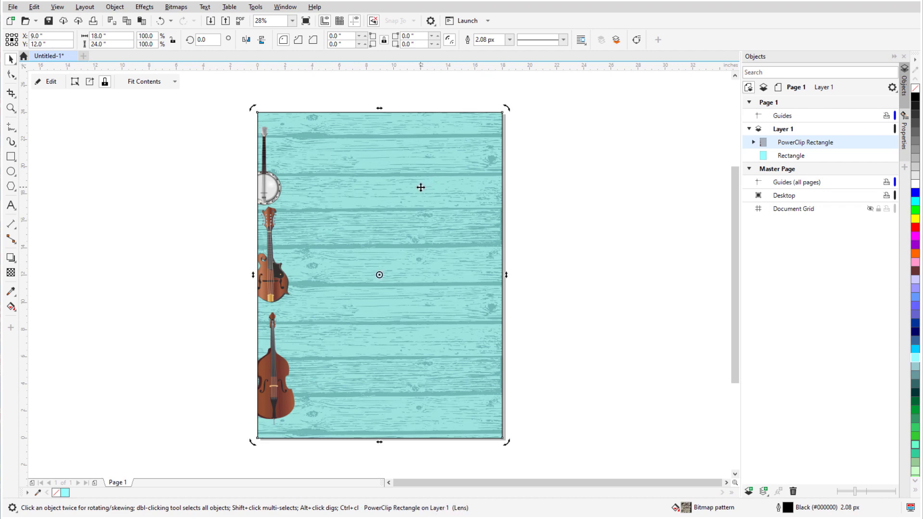
click(274, 191)
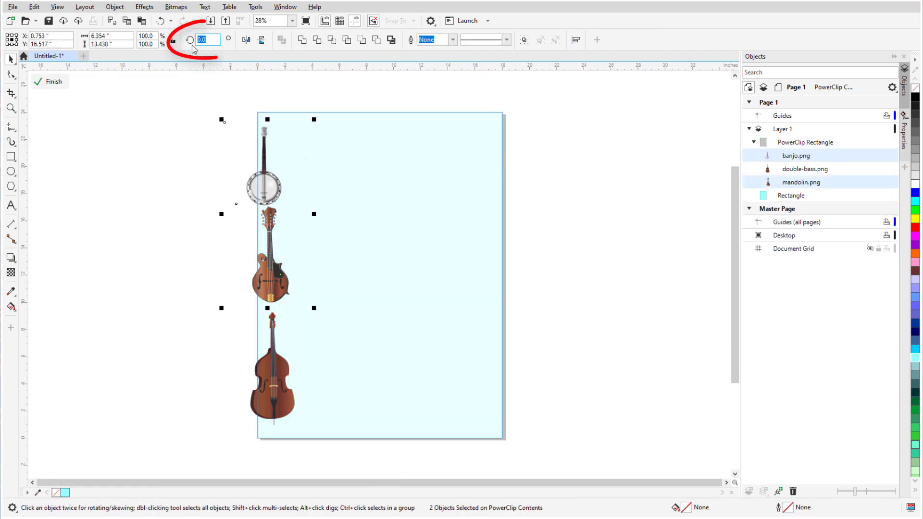
text(295)
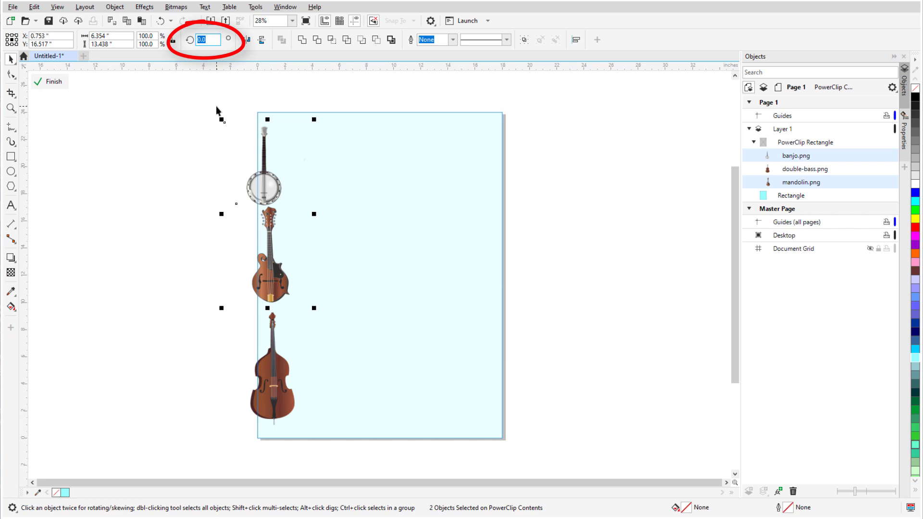
key(Return)
click(263, 415)
double_click(206, 40)
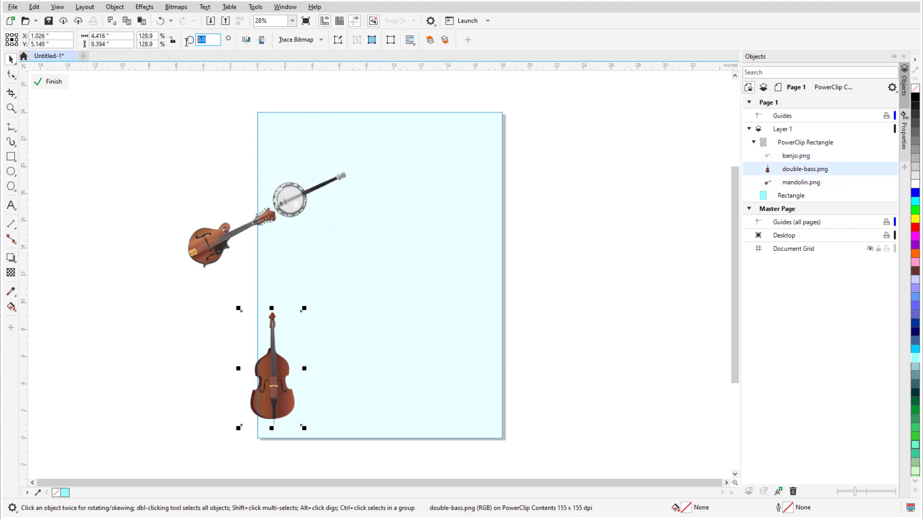
text(115)
key(Return)
Step: Enlarge and position the bass on the right, the mandolin mid-page and the banjo lower left
drag(303, 358, 510, 187)
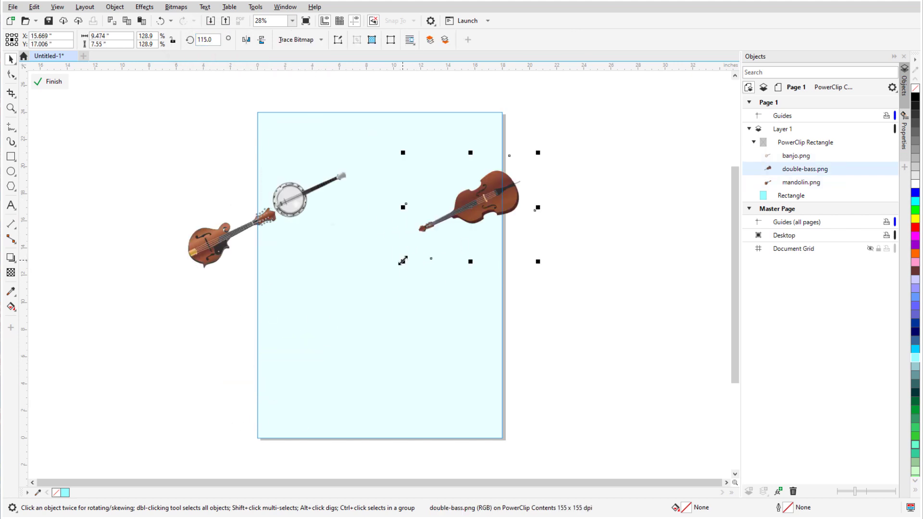
drag(402, 262, 444, 274)
click(209, 245)
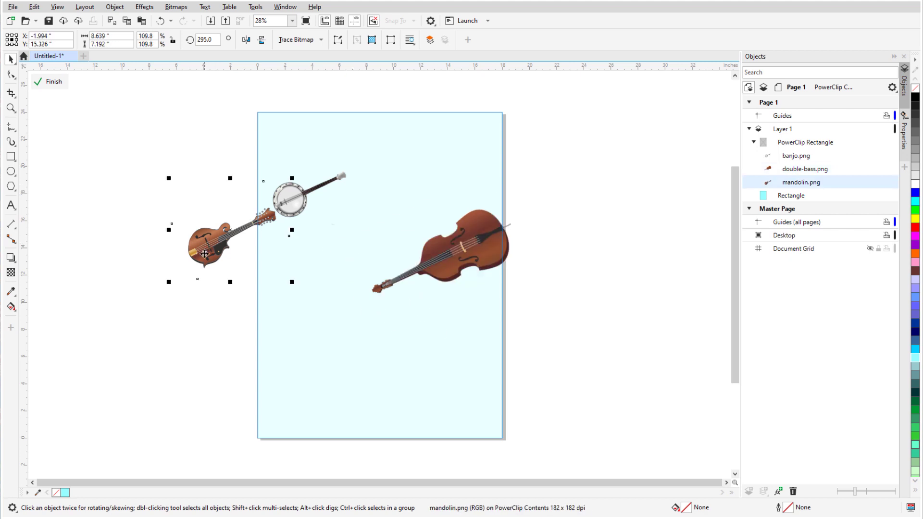
drag(209, 246, 270, 252)
drag(353, 175, 407, 146)
drag(335, 235, 345, 273)
click(291, 199)
drag(291, 199, 265, 346)
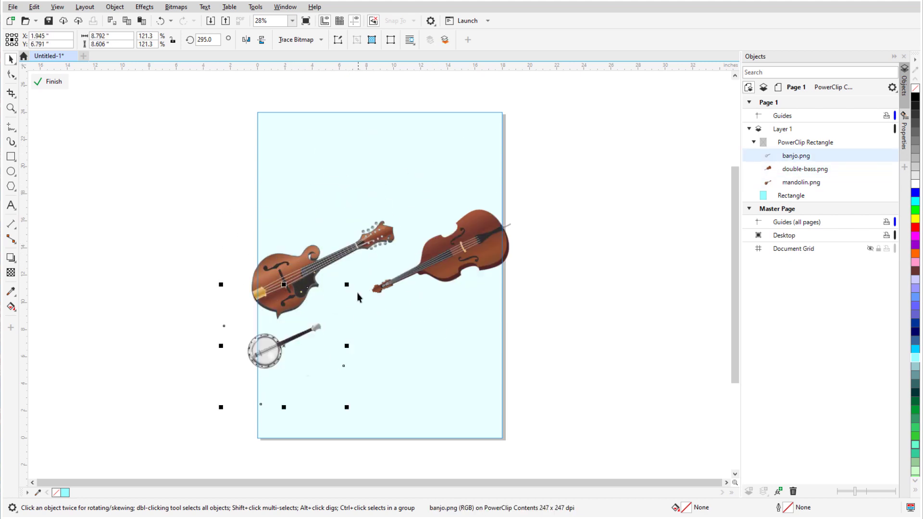
drag(354, 284, 436, 196)
drag(298, 307, 311, 361)
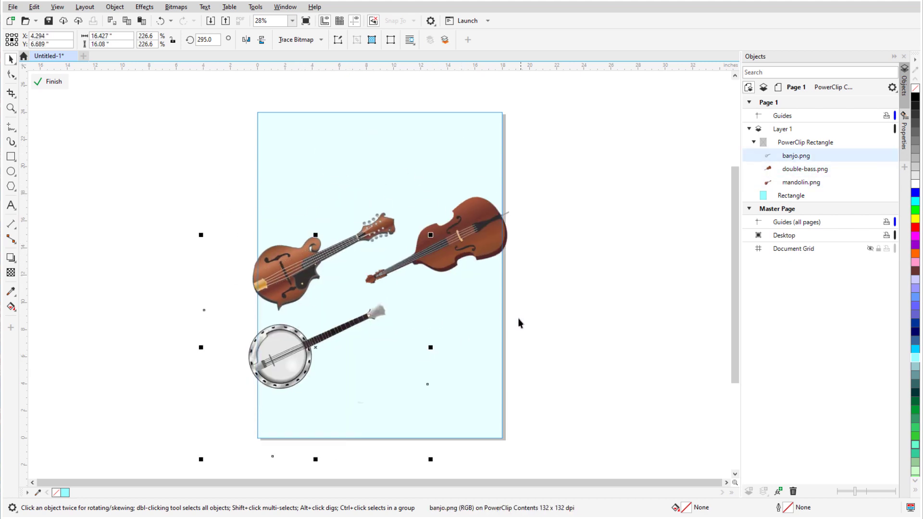
click(58, 84)
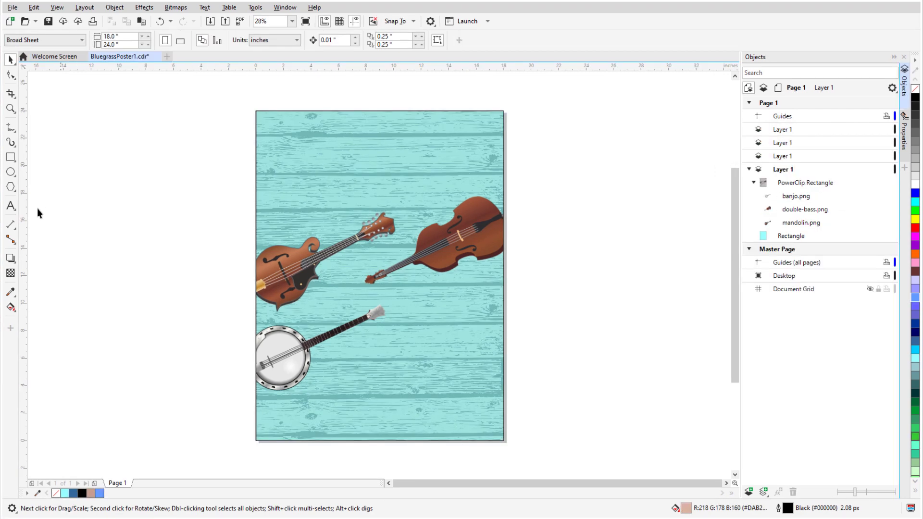
Step: Type the centred two-line title 'APPALACHIAN' / 'BLUEGRASS FESTIVAL' near the page top
click(10, 207)
scroll(361, 136, up, 2)
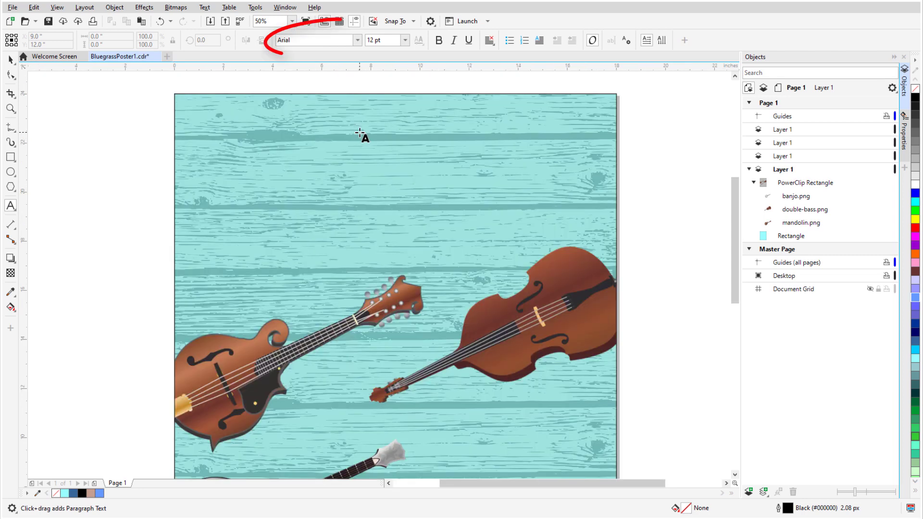
click(403, 114)
text(APPALACHIAN)
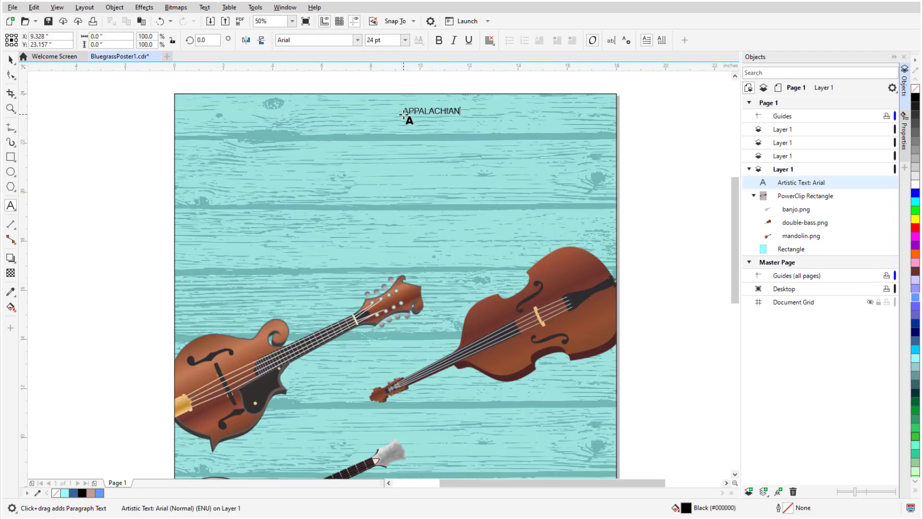
key(Return)
text(BLUEGRASS FESTIVAL)
click(490, 40)
click(512, 74)
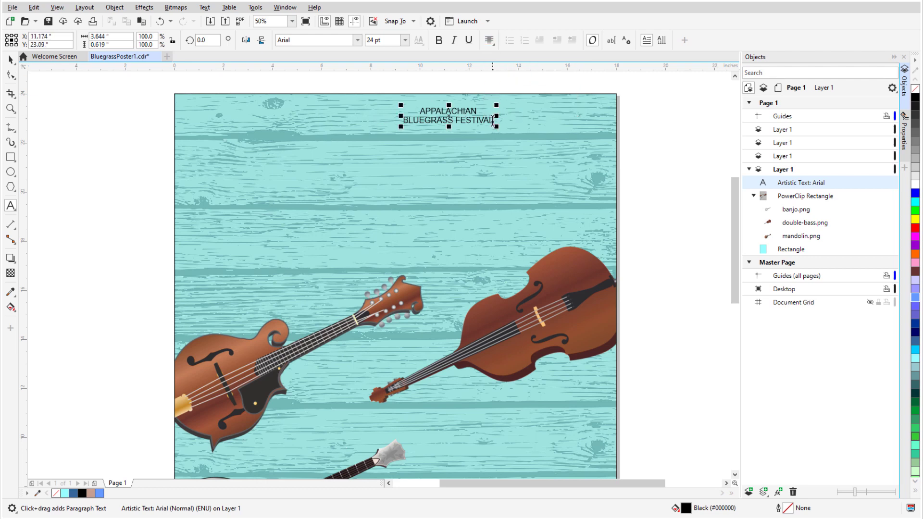
Step: Set the title in Decovar Alpha at 150 pt and select all its text
drag(493, 121, 412, 113)
click(357, 40)
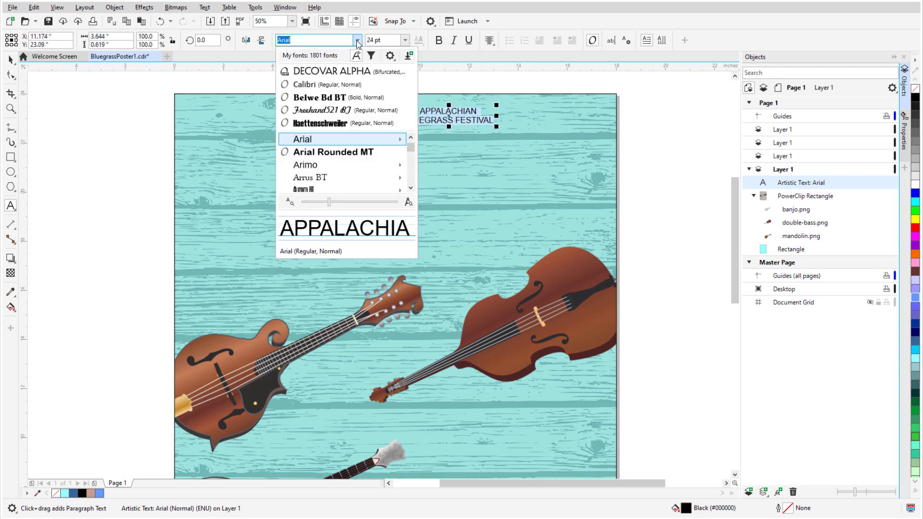
click(347, 72)
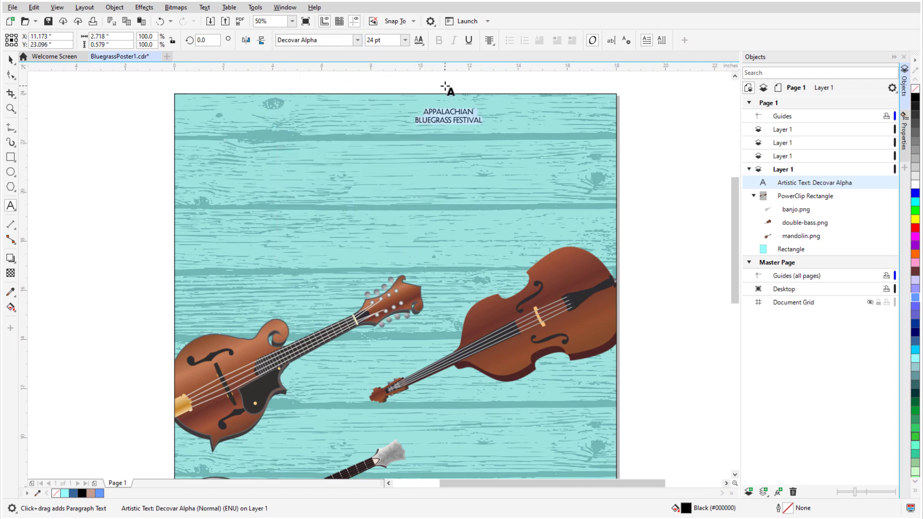
click(382, 40)
text(150)
key(Return)
click(465, 128)
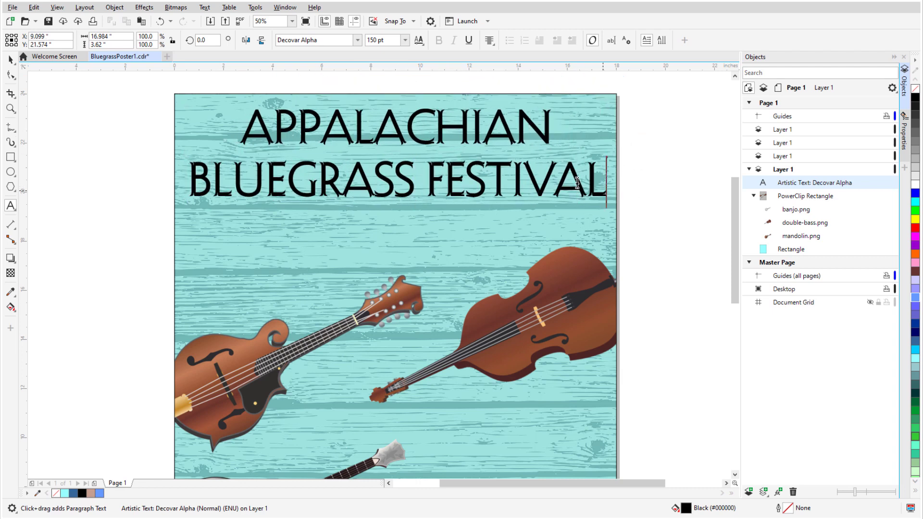
key(ctrl+a)
Step: Set the title's variable font axes: Slab 453.55, Inline Terminal 491.80, Weight 661.20
click(419, 41)
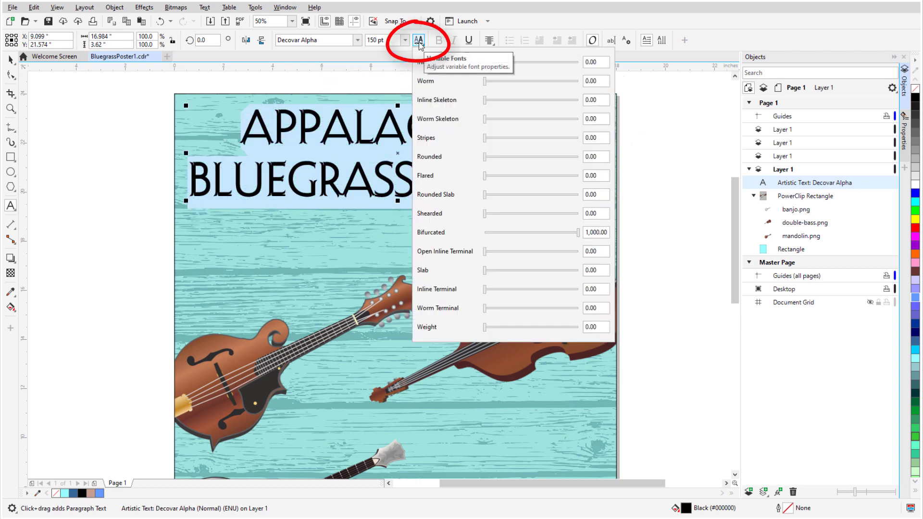
click(527, 270)
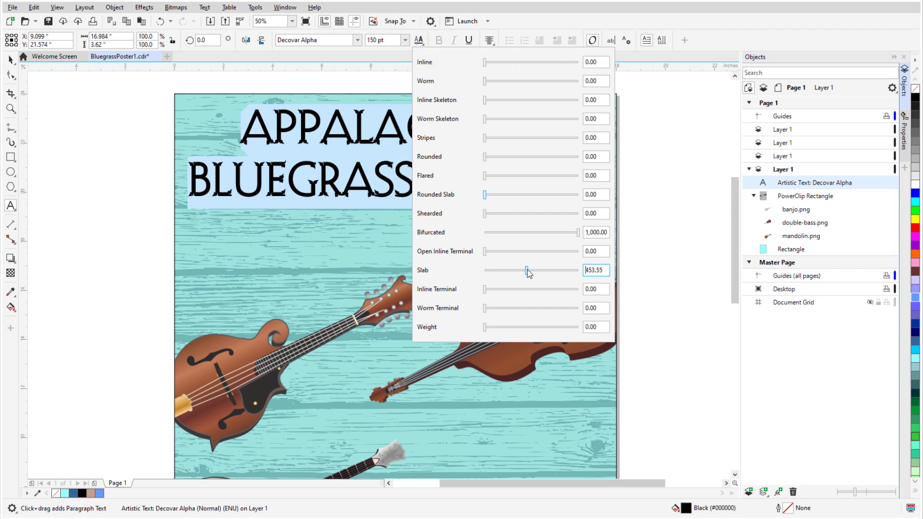
click(530, 289)
click(546, 327)
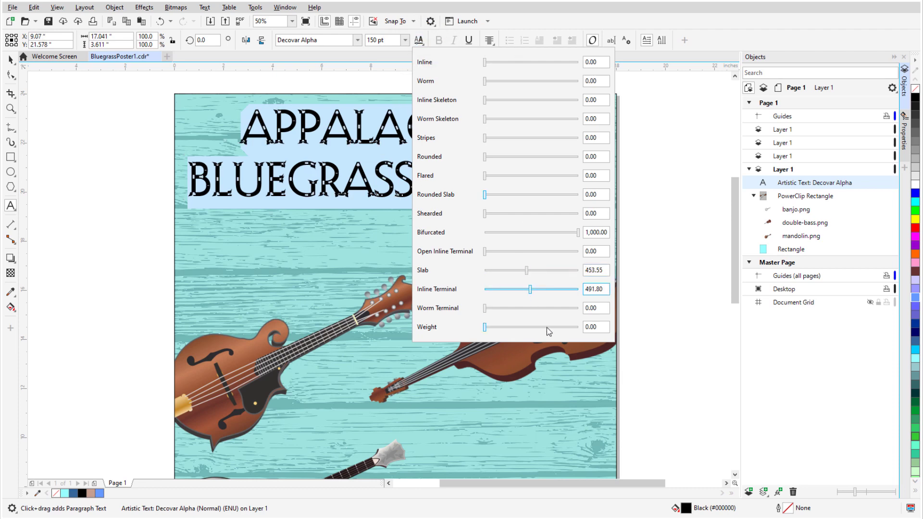
click(637, 315)
Step: Reduce the title to 120 pt
click(380, 40)
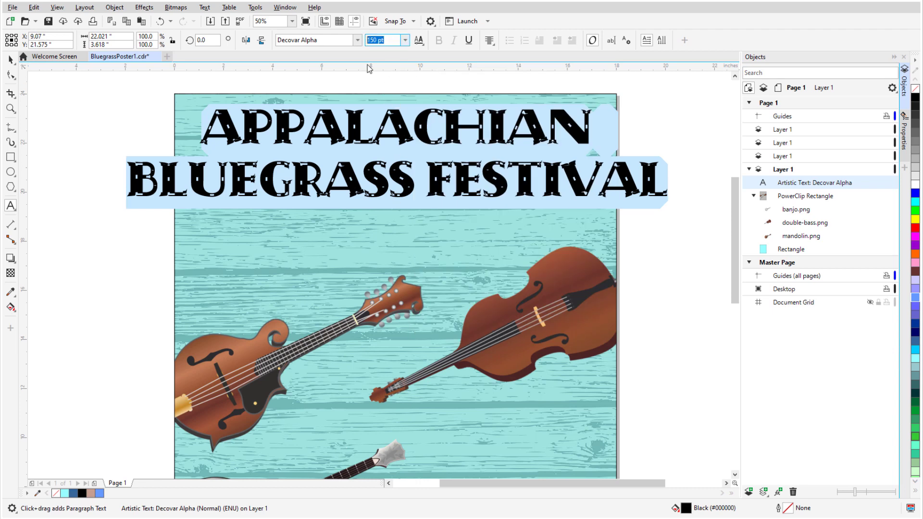
text(120)
key(Return)
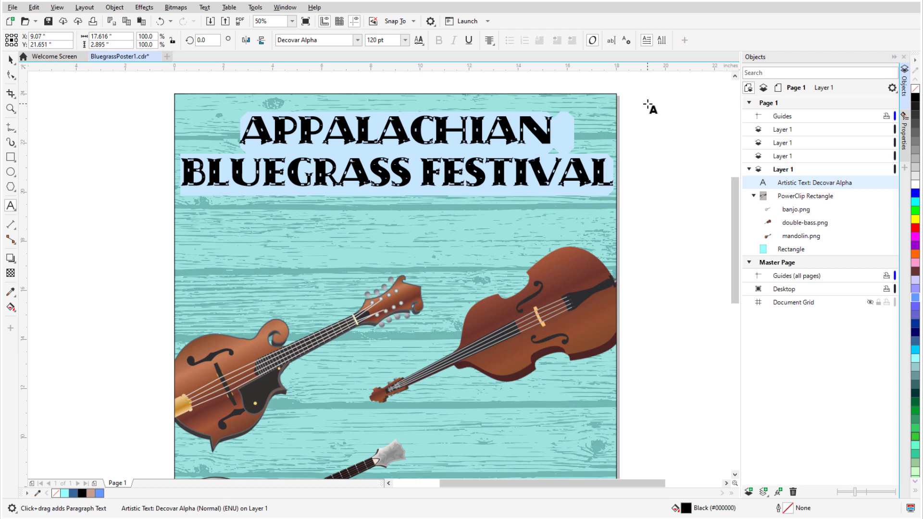
Step: Colour the title blue and warp it with an envelope into a rising curve
click(915, 342)
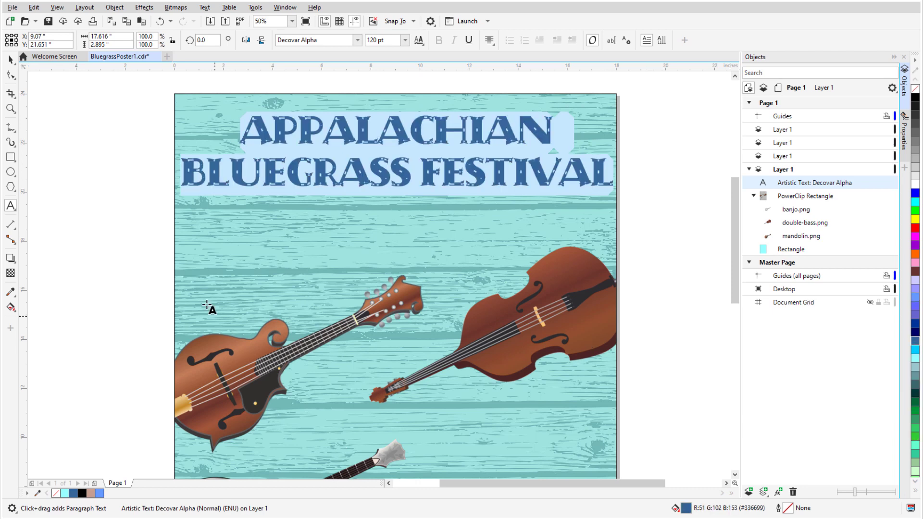
click(15, 264)
click(46, 303)
drag(181, 187, 183, 308)
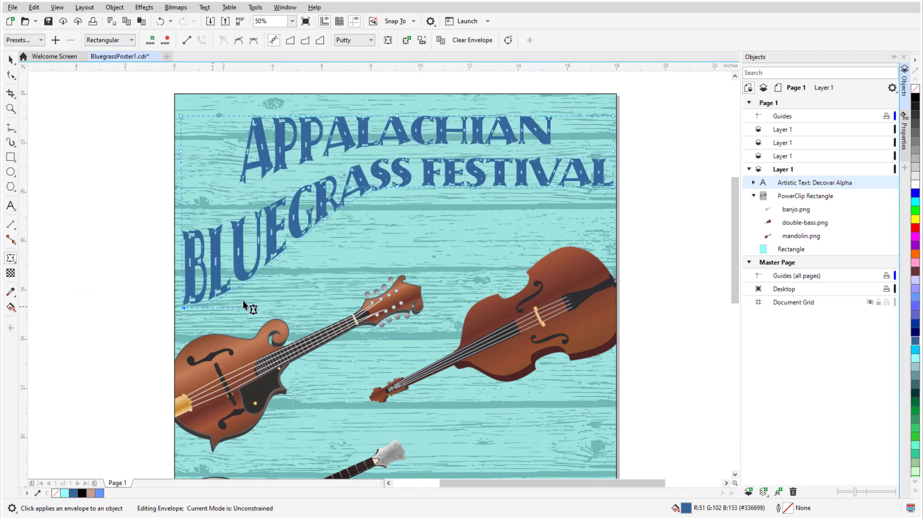
drag(405, 215, 405, 261)
drag(476, 254, 476, 235)
drag(613, 187, 611, 228)
drag(399, 116, 398, 106)
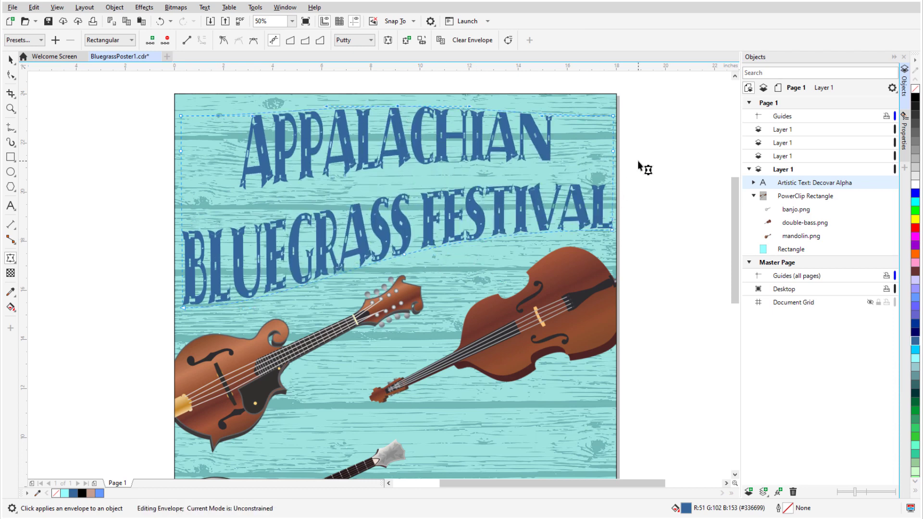
Step: Give the title a darker drop shadow at 79 opacity and zoom to the whole page
click(21, 259)
click(41, 258)
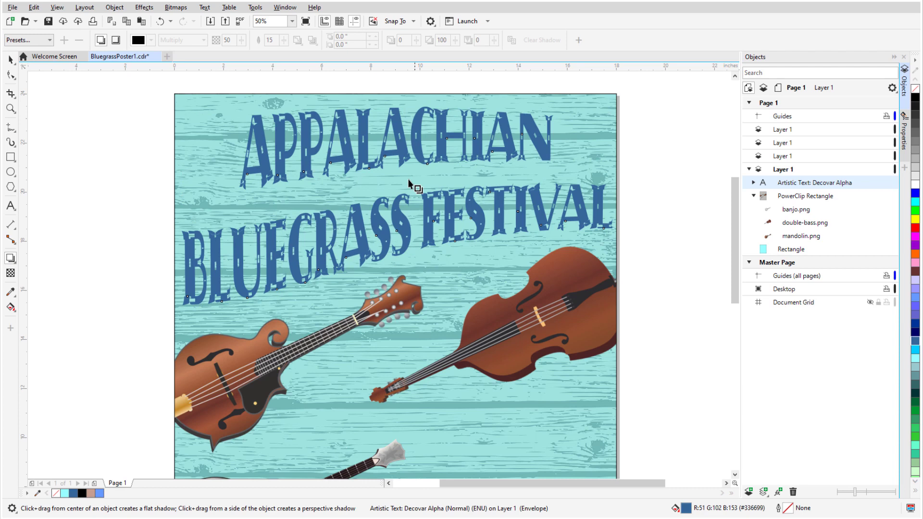
drag(414, 193, 498, 270)
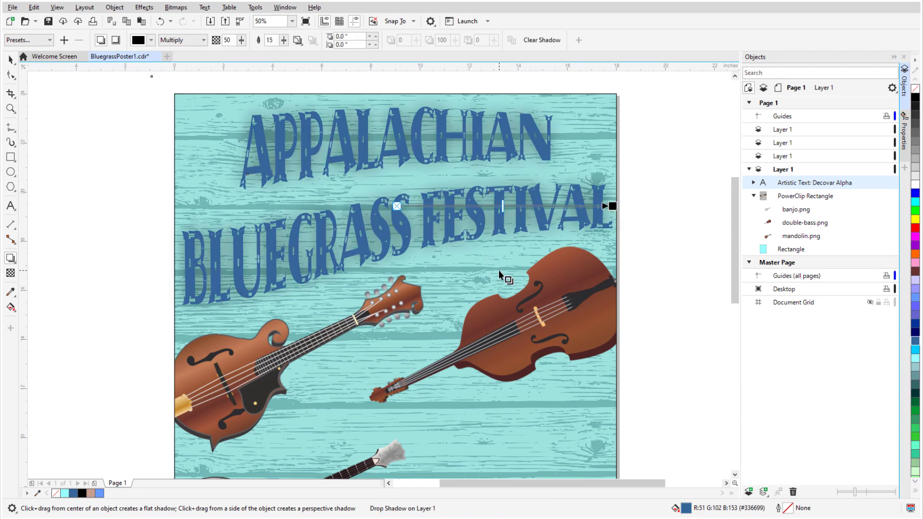
click(241, 40)
drag(246, 51, 259, 56)
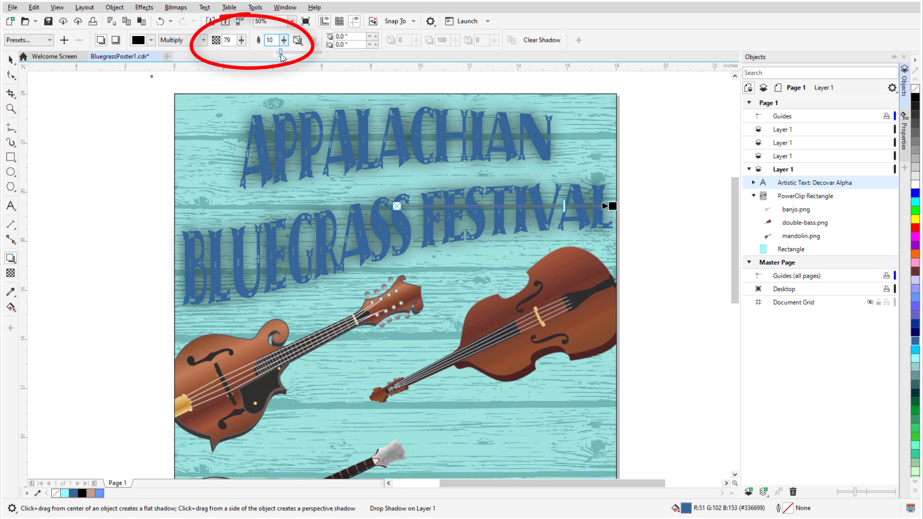
click(639, 166)
key(shift+F4)
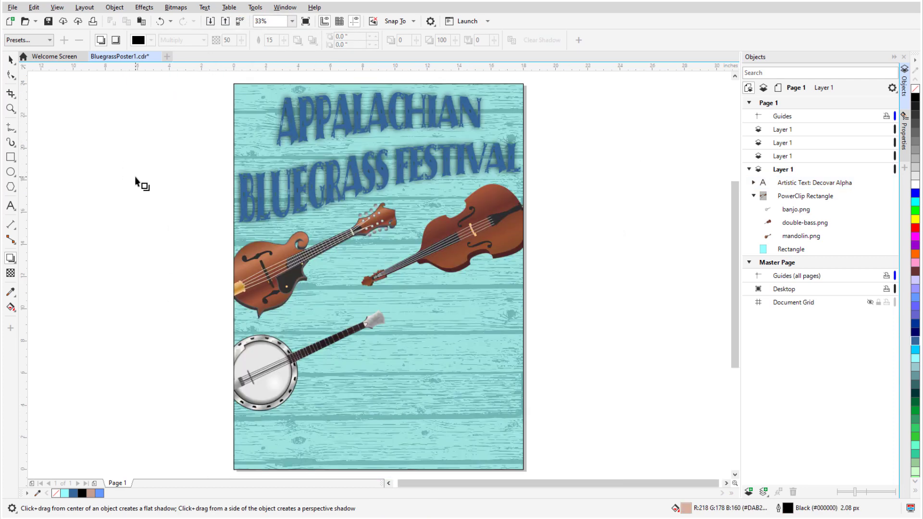
Step: Select the banjo, double bass and mandolin and bring up the Art Style effect
click(809, 213)
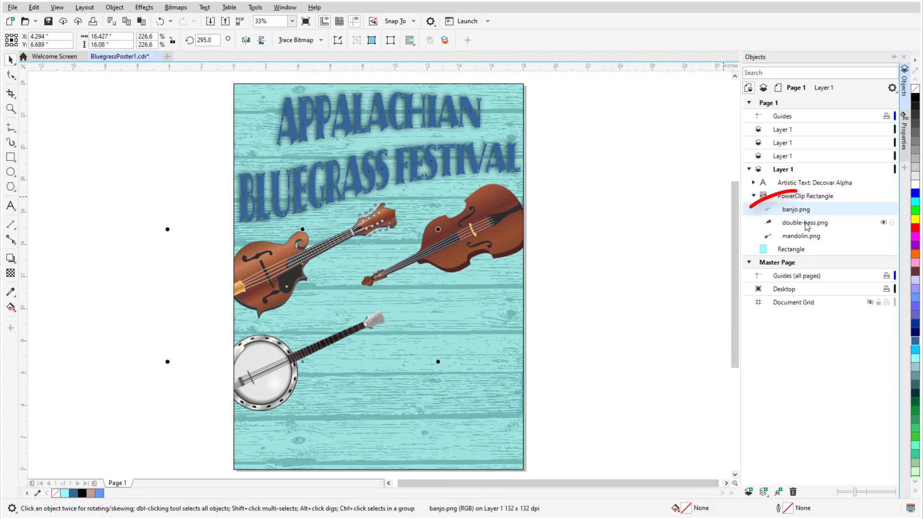
shift+click(809, 236)
click(144, 7)
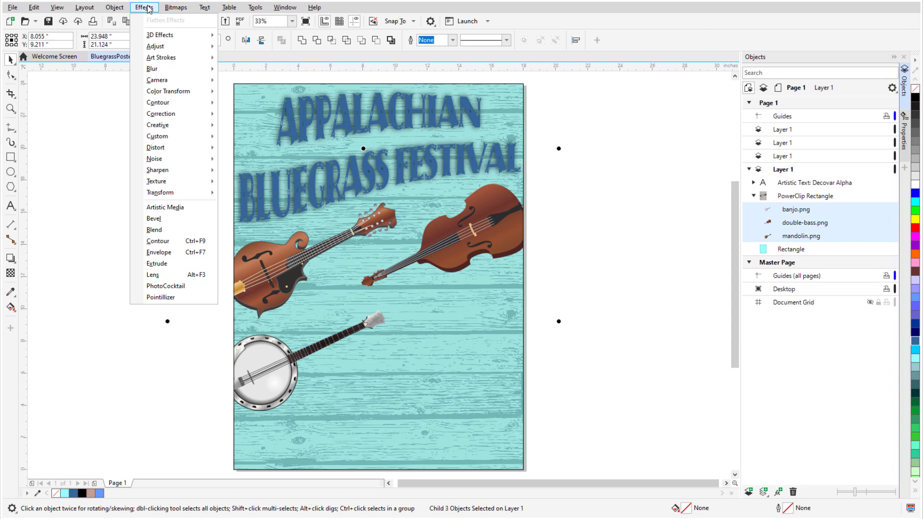
mouse_move(192, 126)
click(268, 128)
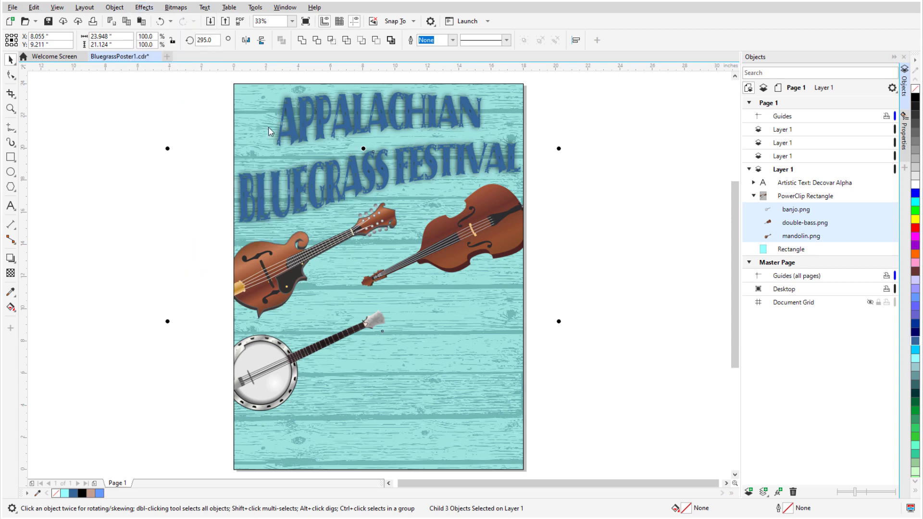
drag(443, 208, 595, 231)
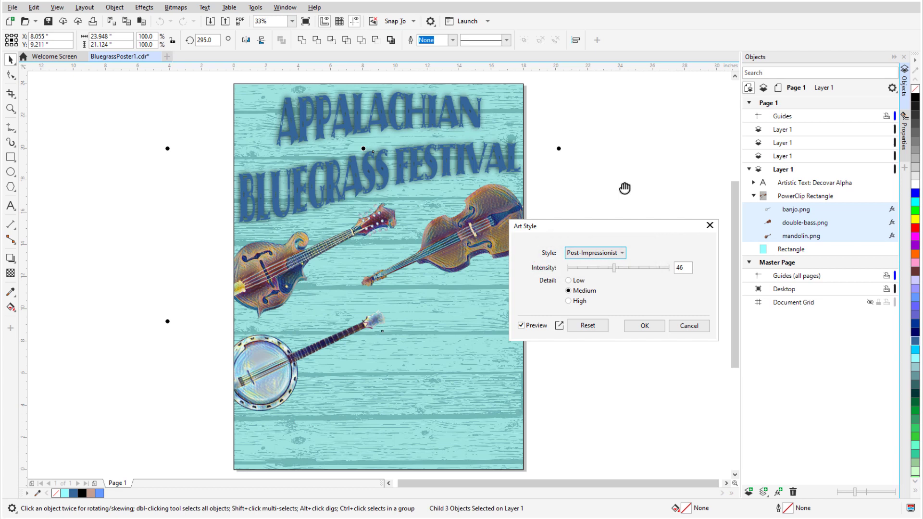
Step: Apply the Woodcut style at intensity 52 to the instruments
click(622, 257)
click(607, 397)
click(623, 253)
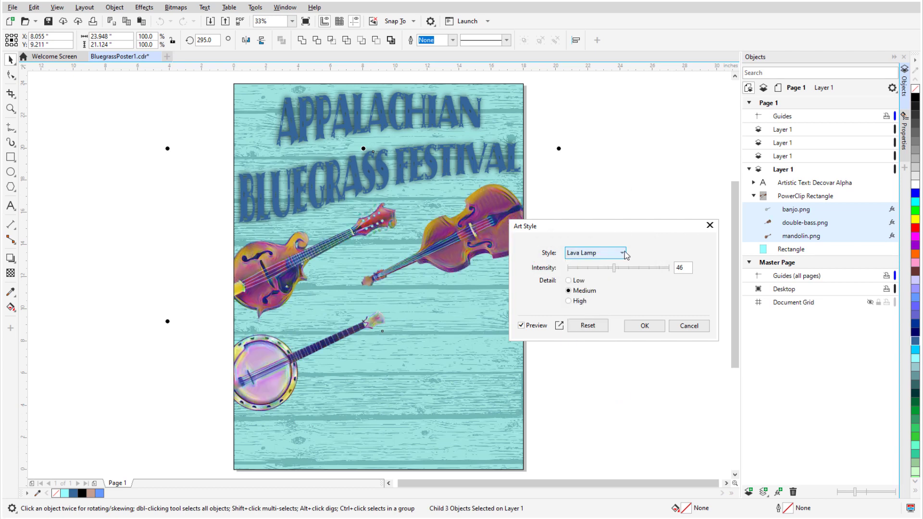
click(611, 430)
key(Tab)
text(52)
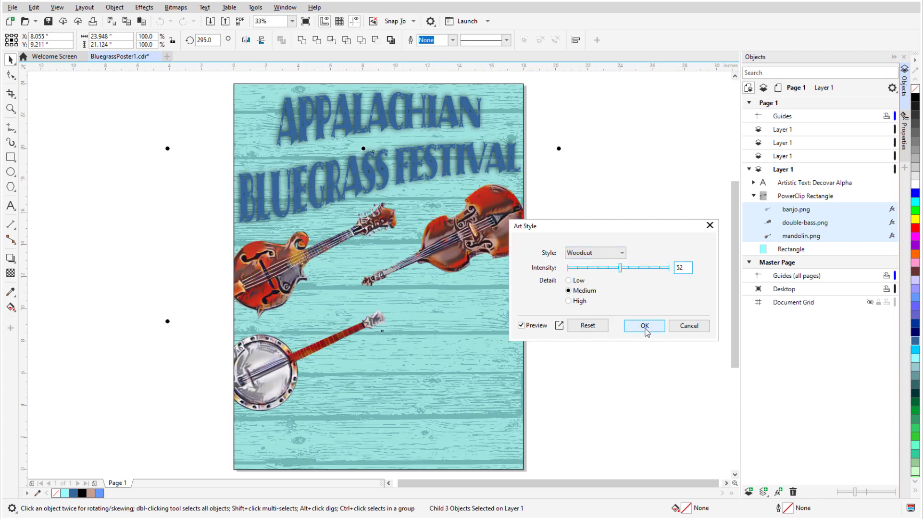
click(645, 326)
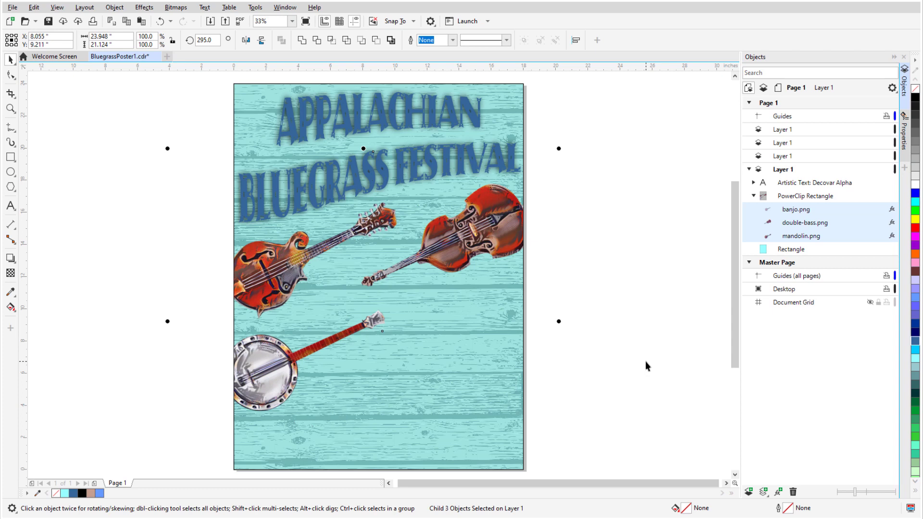
Step: Switch the instruments' Art Style bitmap effect from Woodcut to Wood Blocks (intensity 52, medium detail)
click(892, 223)
click(892, 223)
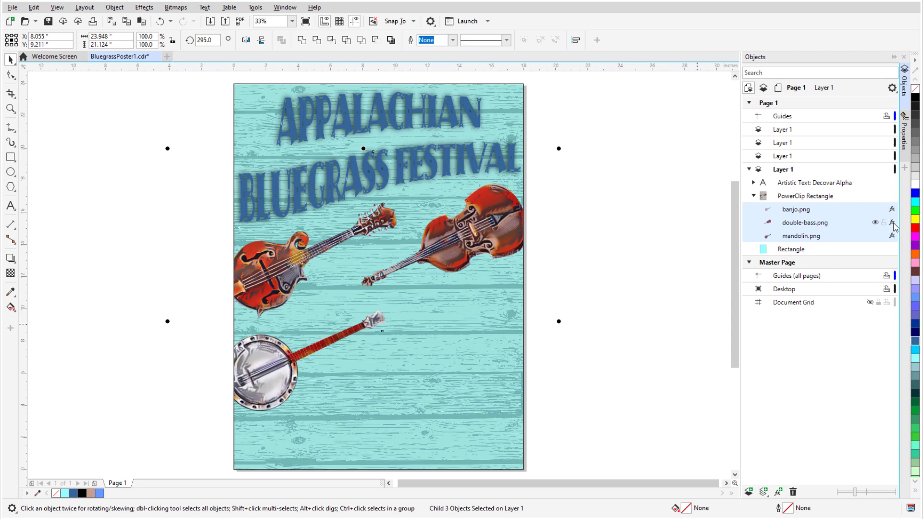
click(905, 140)
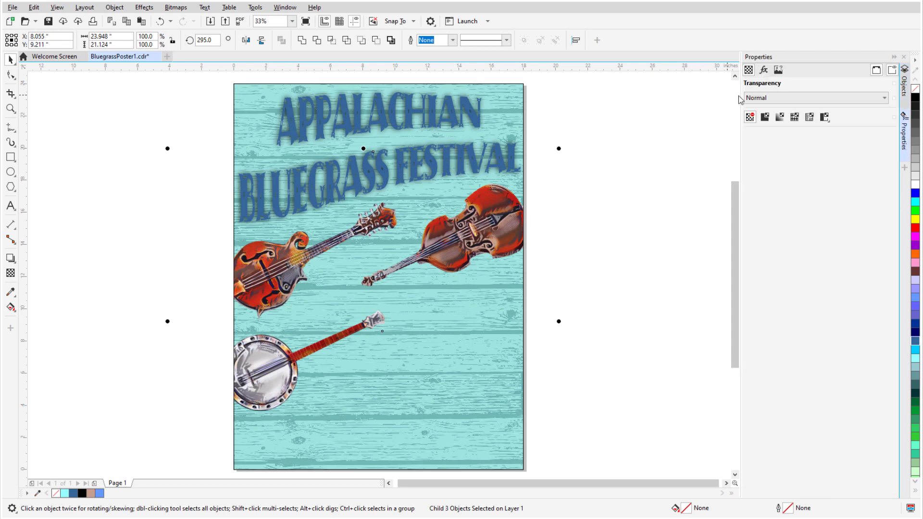
click(764, 71)
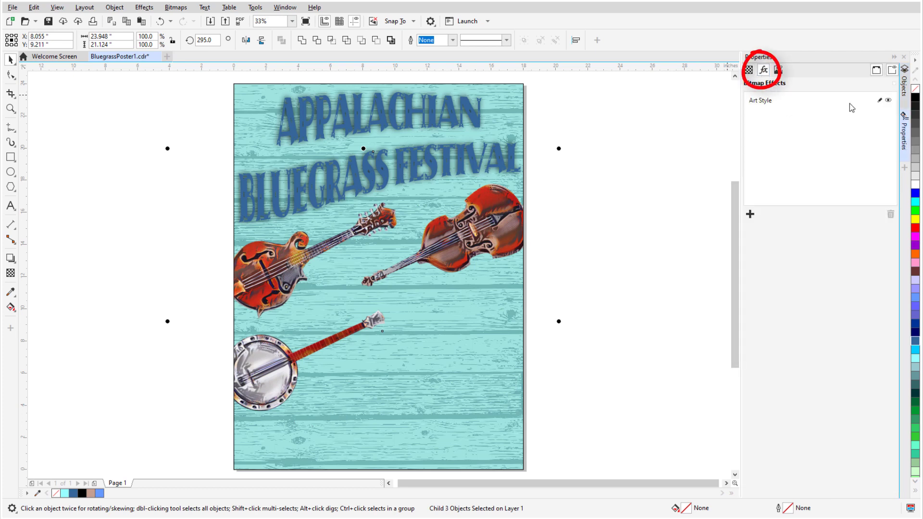
click(880, 101)
drag(497, 203, 633, 203)
click(604, 230)
click(577, 365)
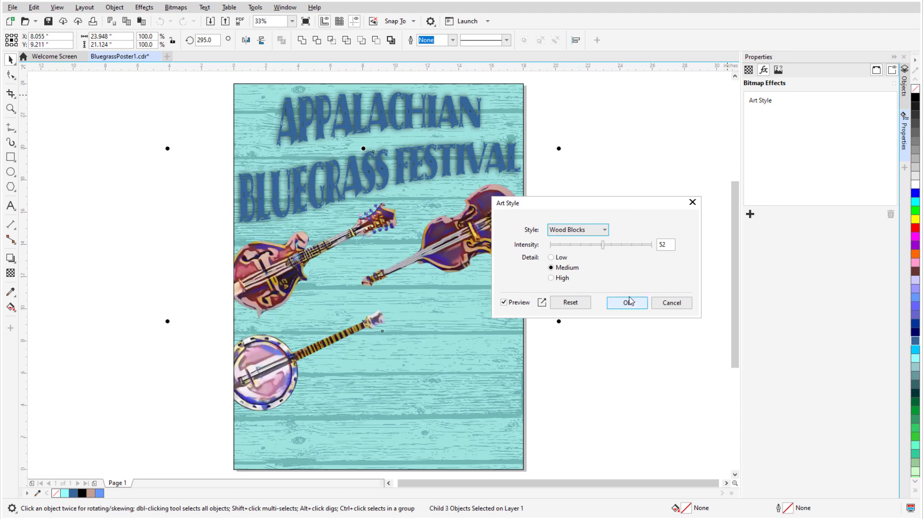
click(627, 302)
click(667, 123)
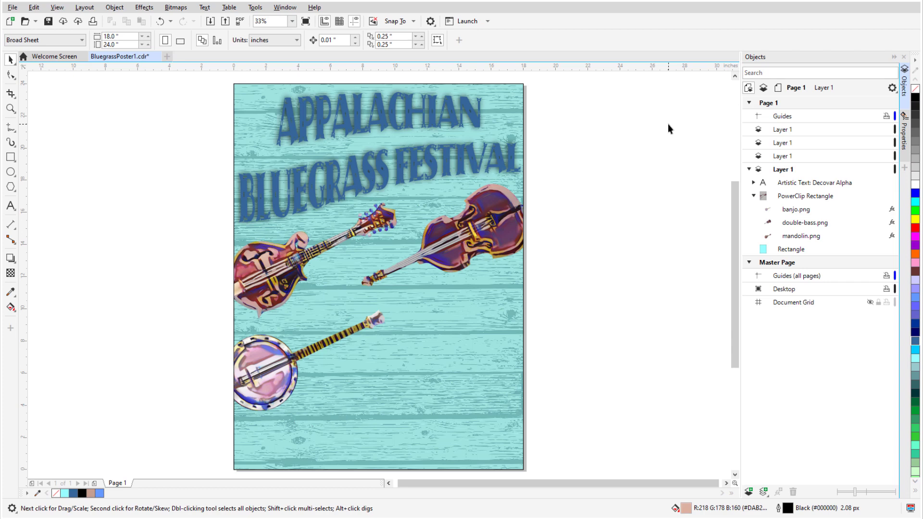
Step: Import Festival Details.txt with fonts and formatting discarded, placing the text frame beside the page
click(211, 21)
double_click(480, 246)
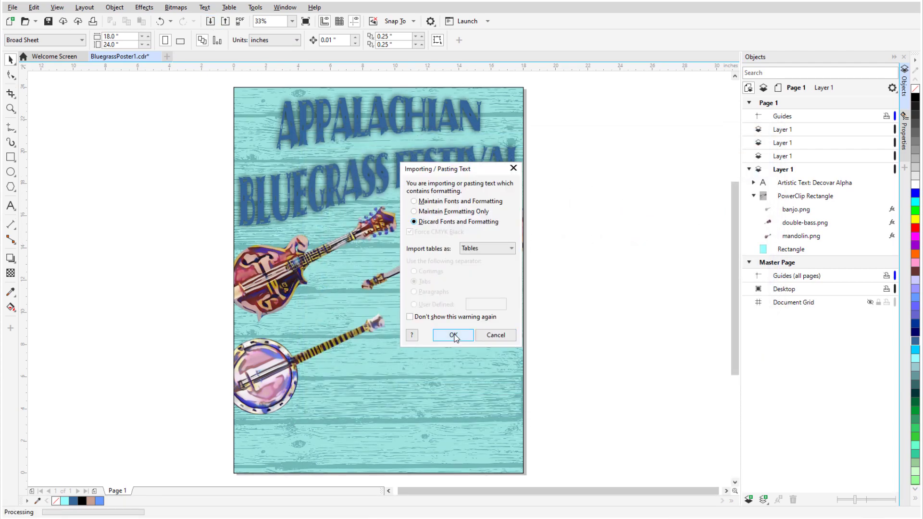
click(455, 337)
drag(620, 407, 695, 439)
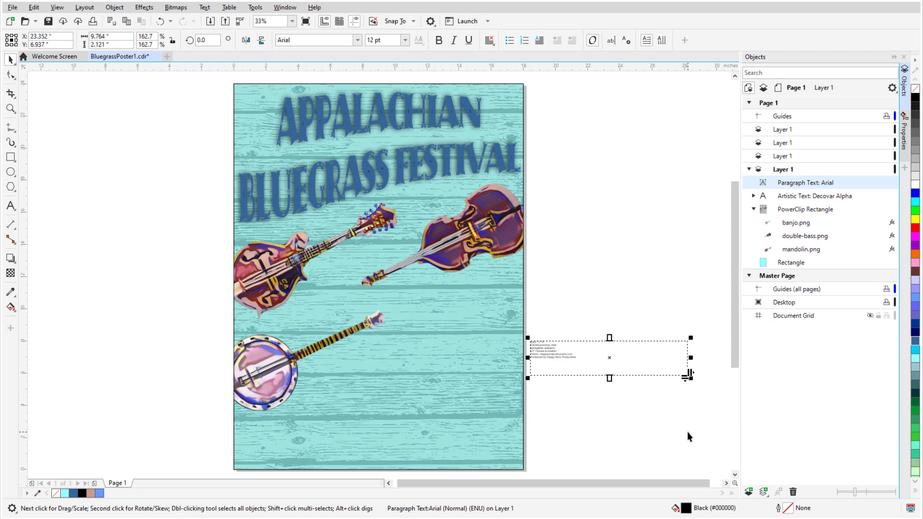
right_click(539, 351)
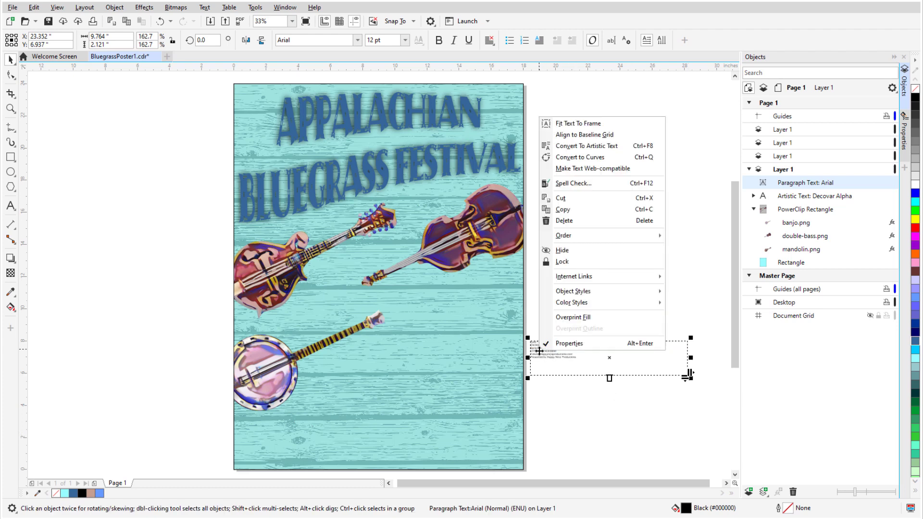
Step: Convert the festival details to artistic text and move it onto the poster
click(583, 147)
scroll(451, 474, up, 2)
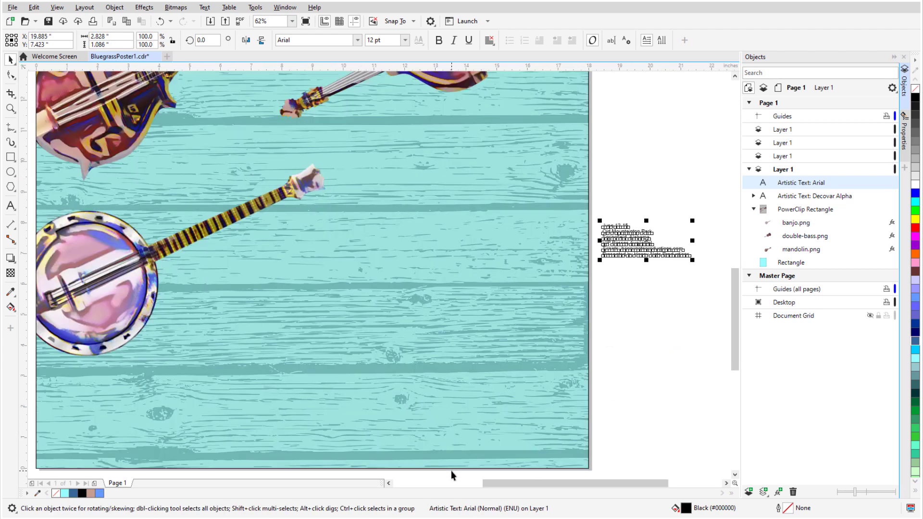
drag(632, 233, 498, 360)
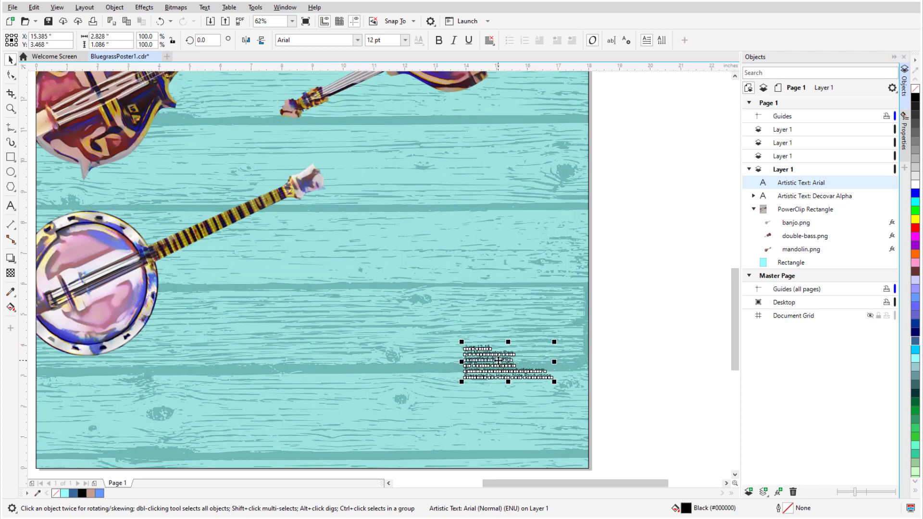
Step: Right-align the details in 72 pt Belwe Bd BT and move them to the poster's bottom
click(489, 40)
click(524, 92)
click(357, 40)
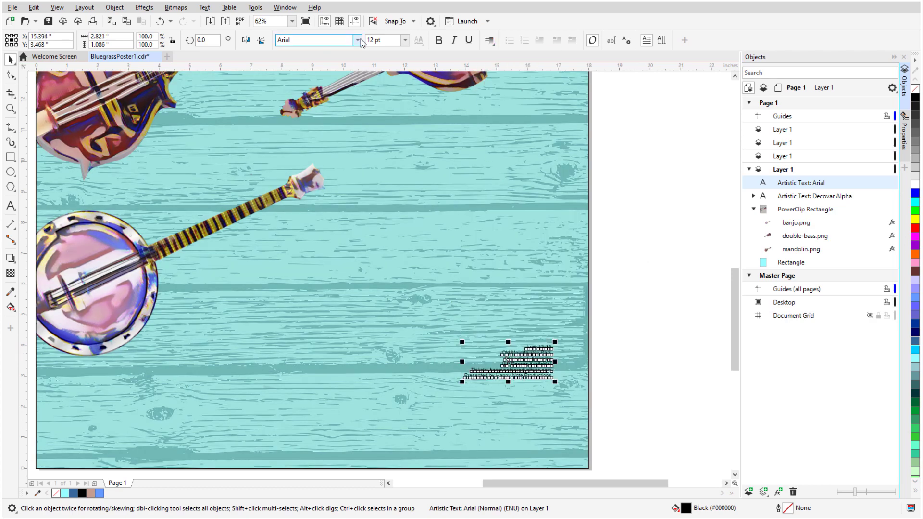
click(351, 72)
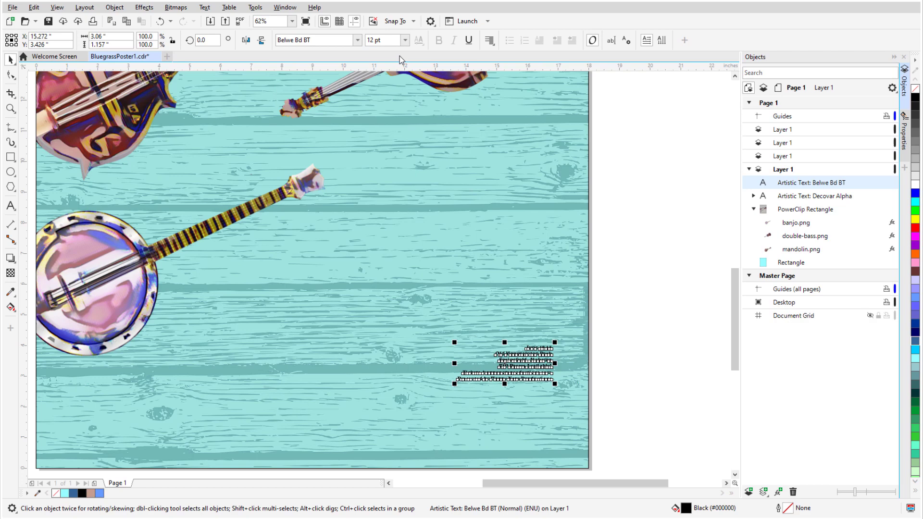
text(72)
key(Return)
scroll(509, 183, down, 2)
drag(488, 305, 483, 258)
scroll(126, 412, up, 3)
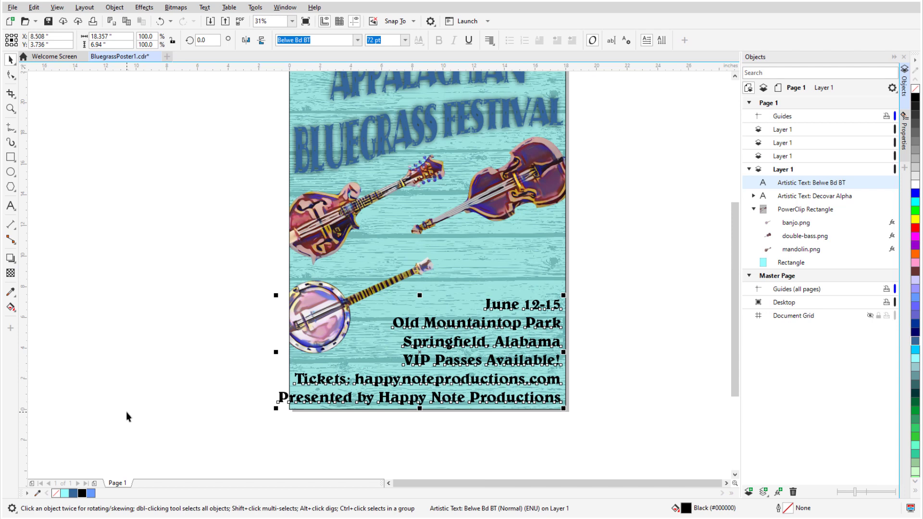
Step: Sample pink #DCB5A8 from the mandolin, add it to the document palette, and fill the details text
click(16, 297)
click(53, 293)
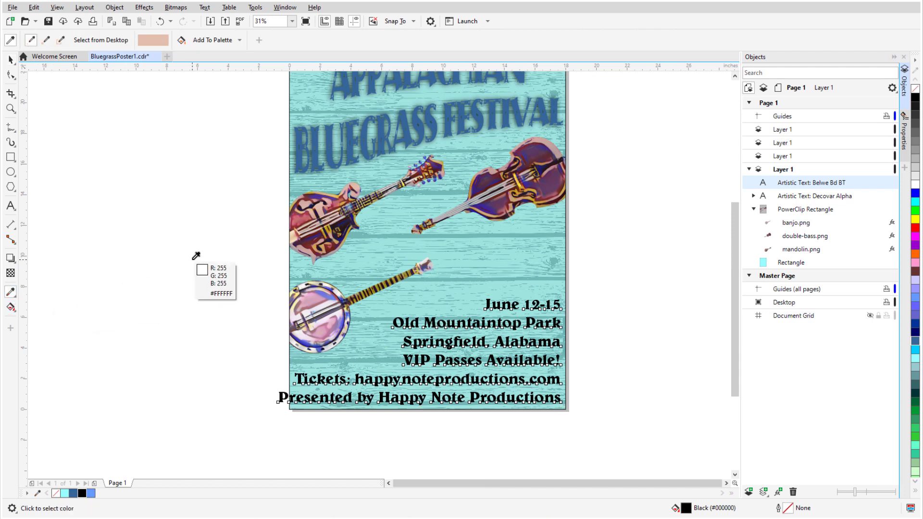
click(321, 206)
click(239, 40)
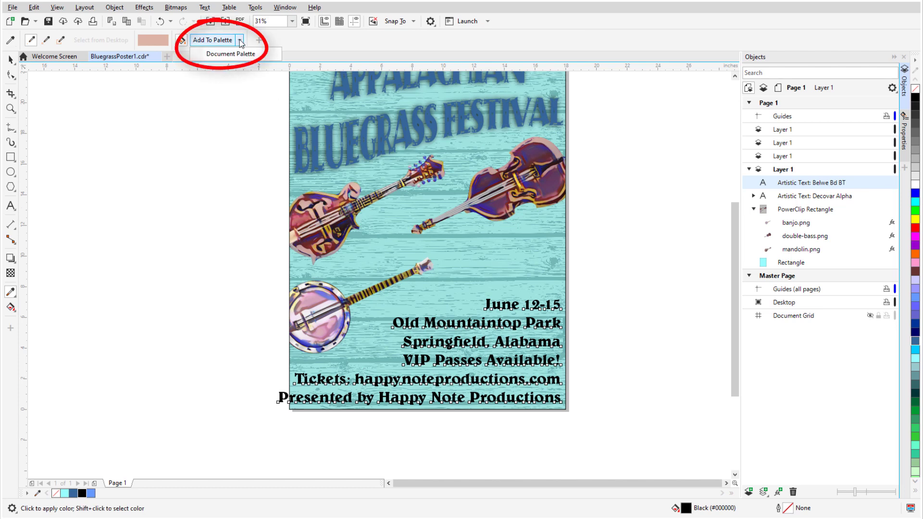
click(226, 53)
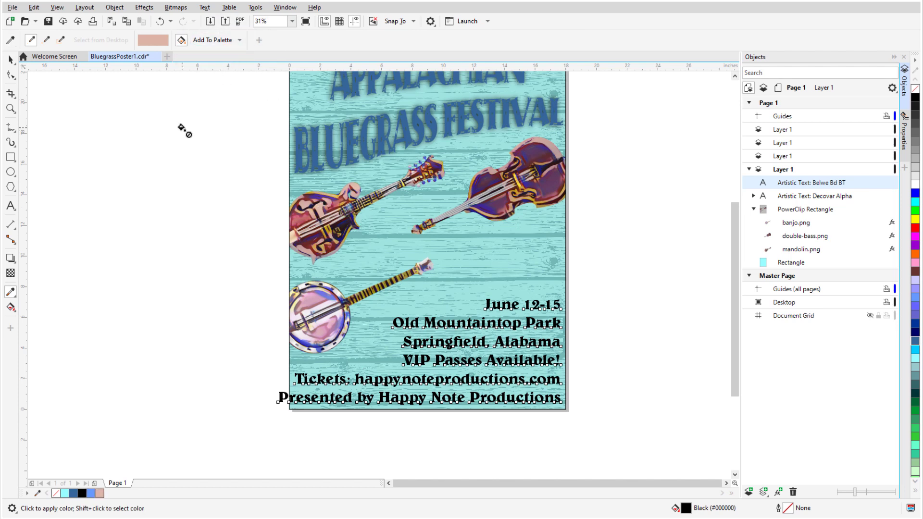
click(100, 494)
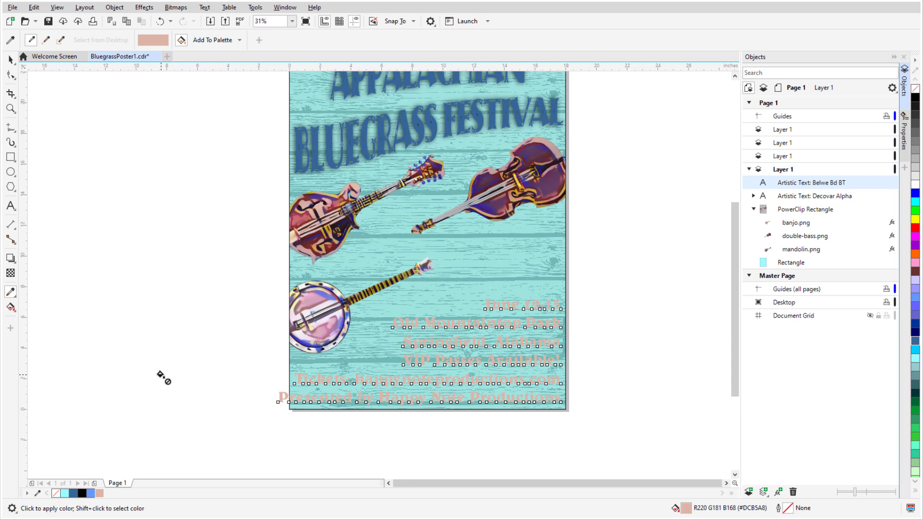
Step: Break the details into separate lines and set the credit line to Calibri 56 pt
key(ctrl+k)
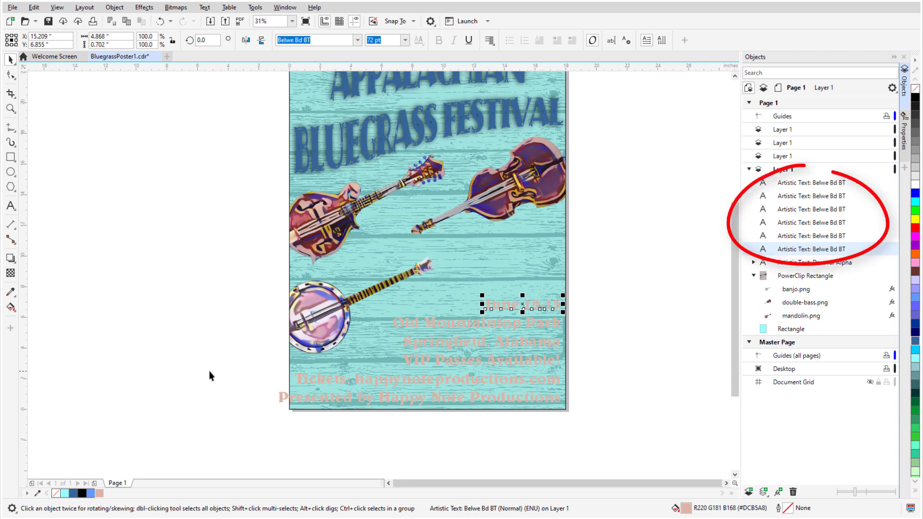
key(Escape)
click(348, 399)
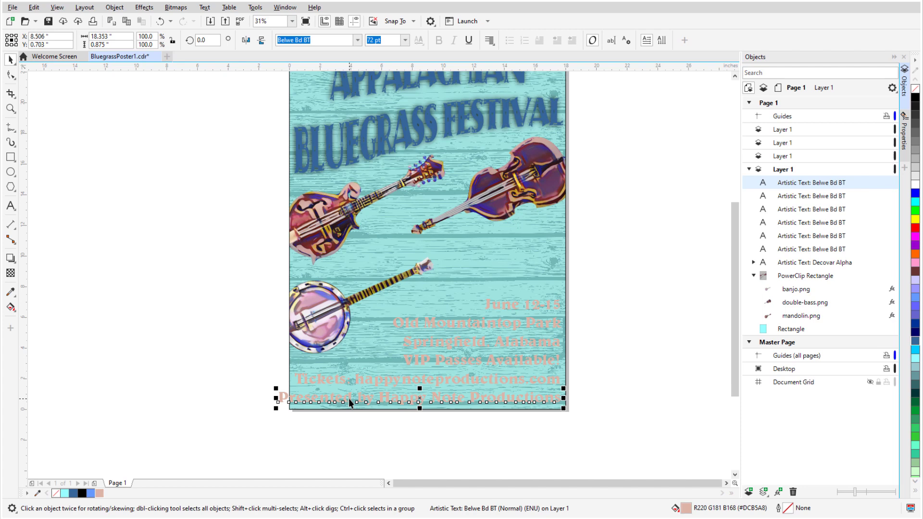
click(357, 40)
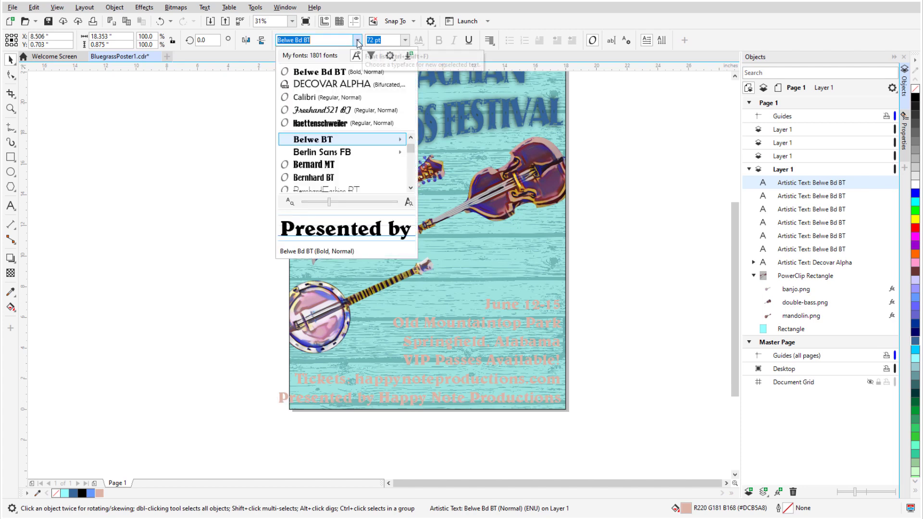
click(352, 99)
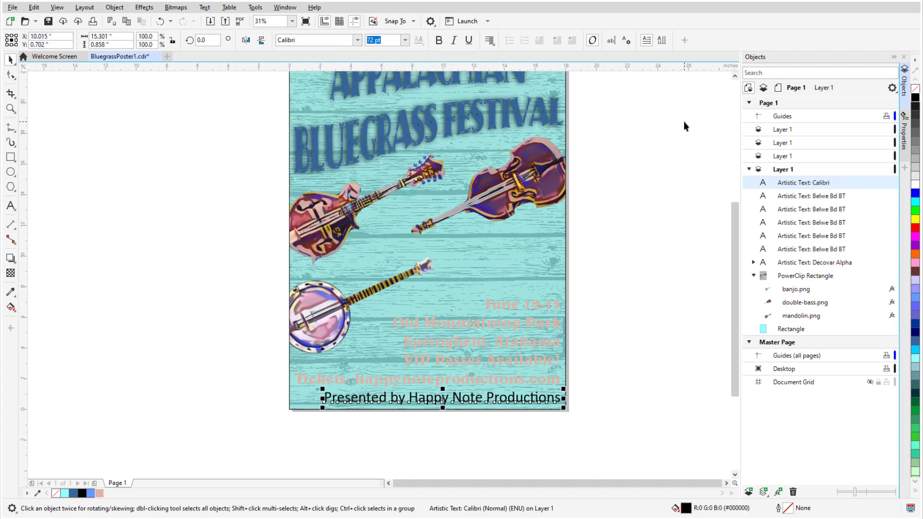
click(391, 39)
text(56)
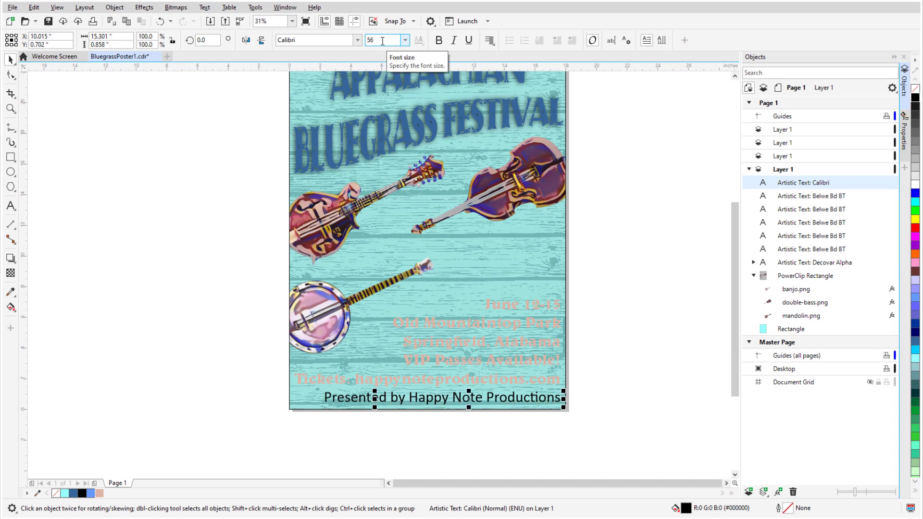
key(Return)
Step: Centre the credit line horizontally on the page
click(115, 7)
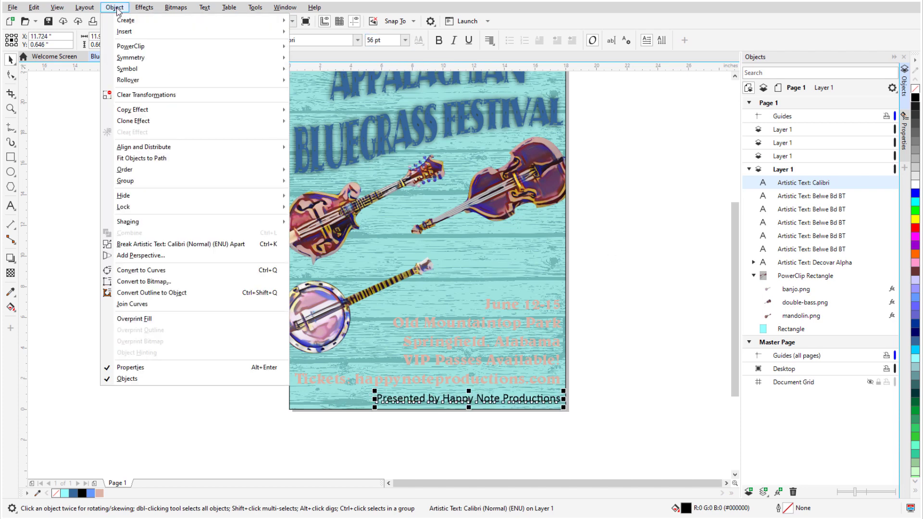
mouse_move(198, 146)
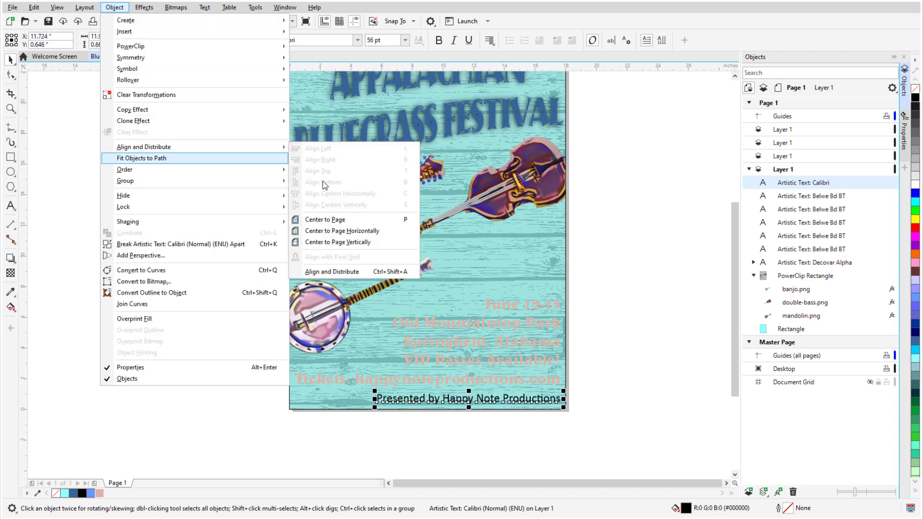
click(383, 232)
click(622, 312)
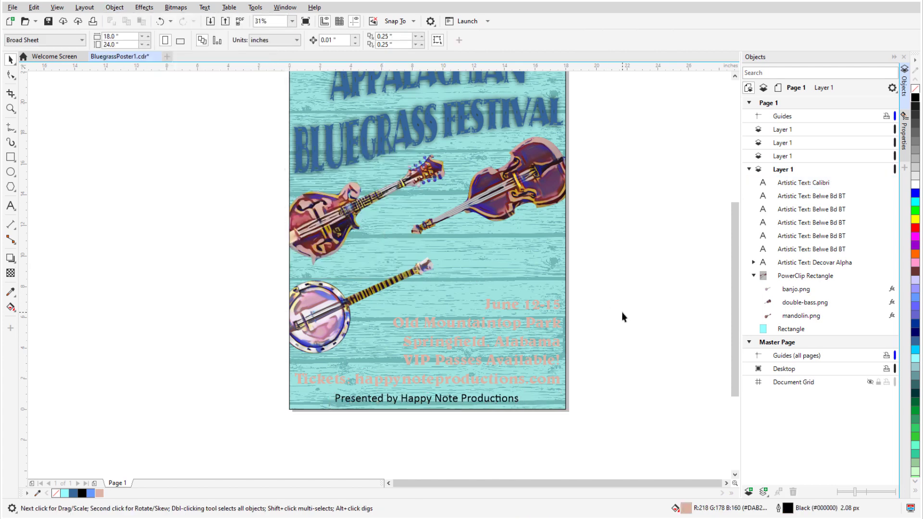
click(506, 380)
Step: Select the five pink detail lines, from Tickets to June 12-15, and nudge them up
shift+click(505, 360)
shift+click(505, 341)
shift+click(506, 323)
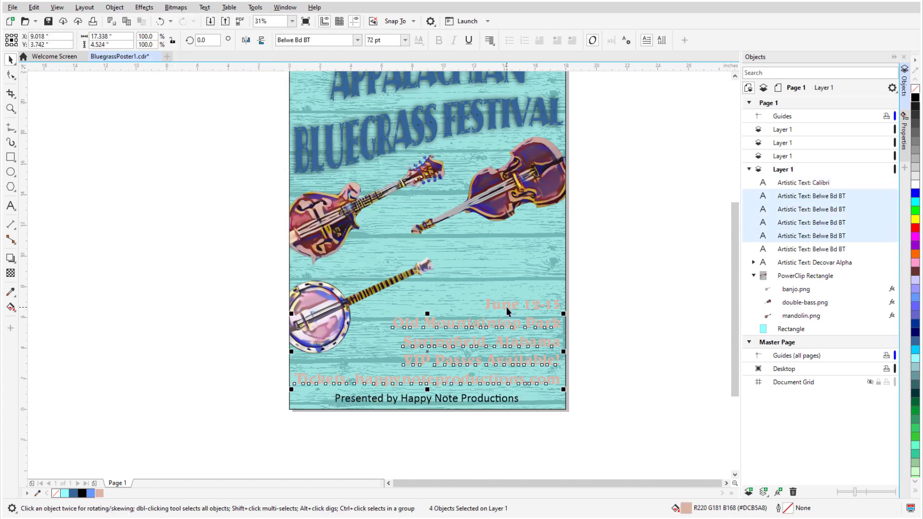
shift+click(507, 308)
drag(460, 356, 460, 346)
Step: Give the pink lines a drop shadow offset -0.02" horizontally and vertically, with higher opacity
click(10, 257)
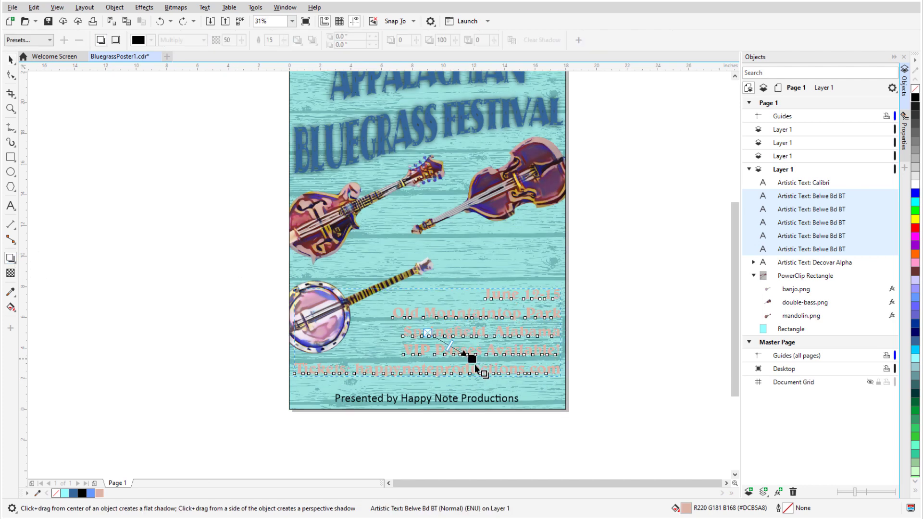
click(476, 369)
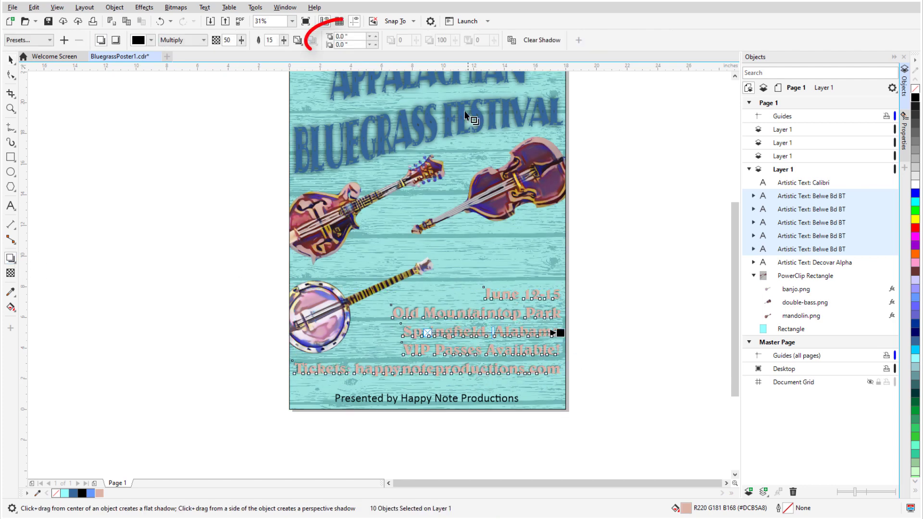
click(370, 38)
click(369, 44)
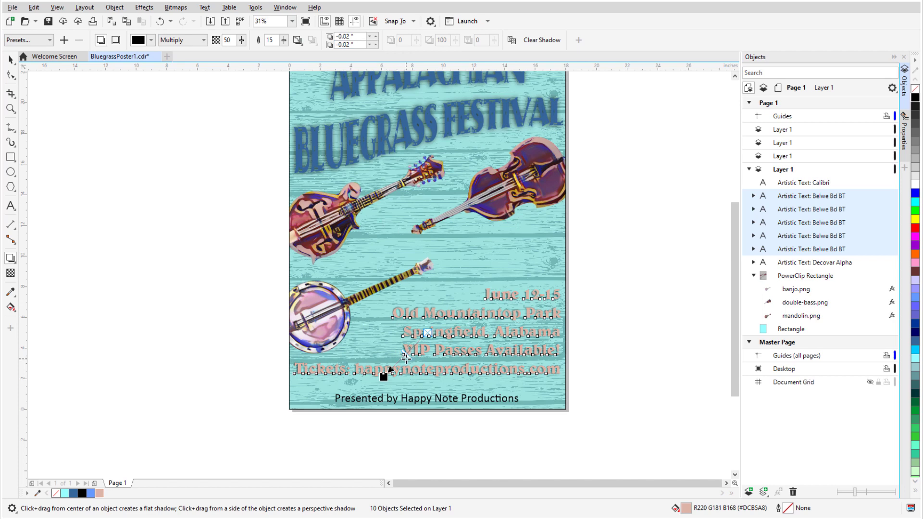
drag(406, 359, 399, 360)
click(591, 346)
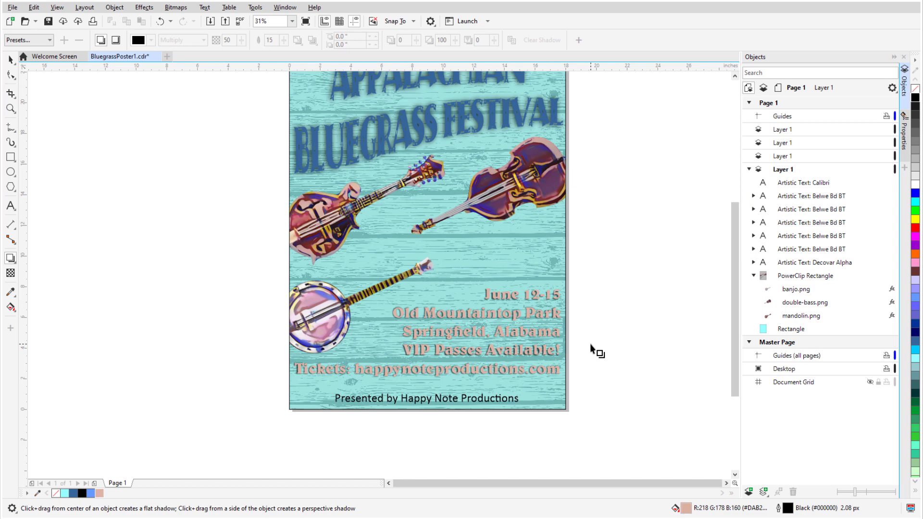
Step: Import the happy note logo and place it at the poster's right, above the pink event details
click(211, 21)
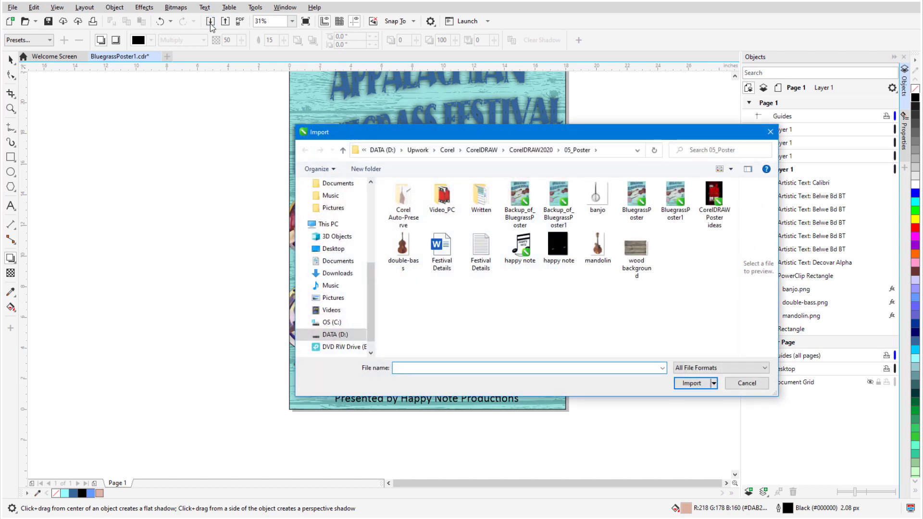
click(557, 245)
click(691, 384)
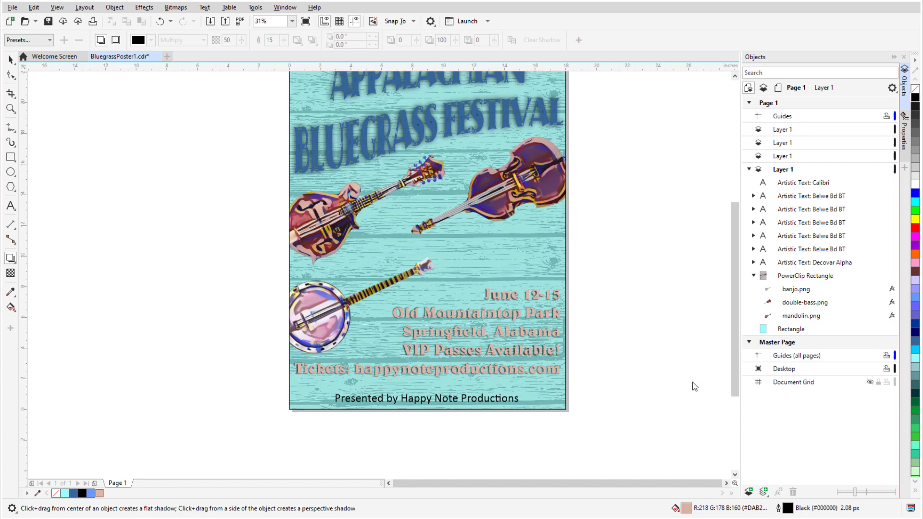
drag(495, 235, 587, 281)
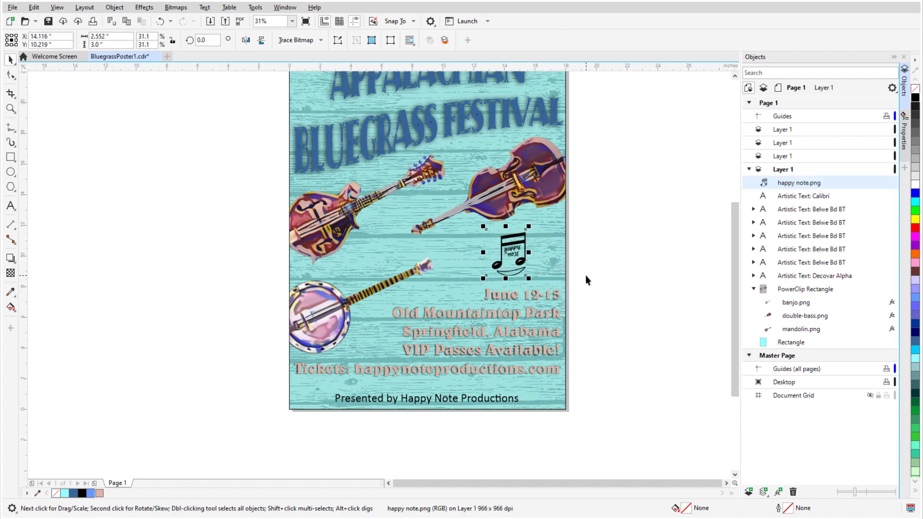
drag(513, 257, 536, 252)
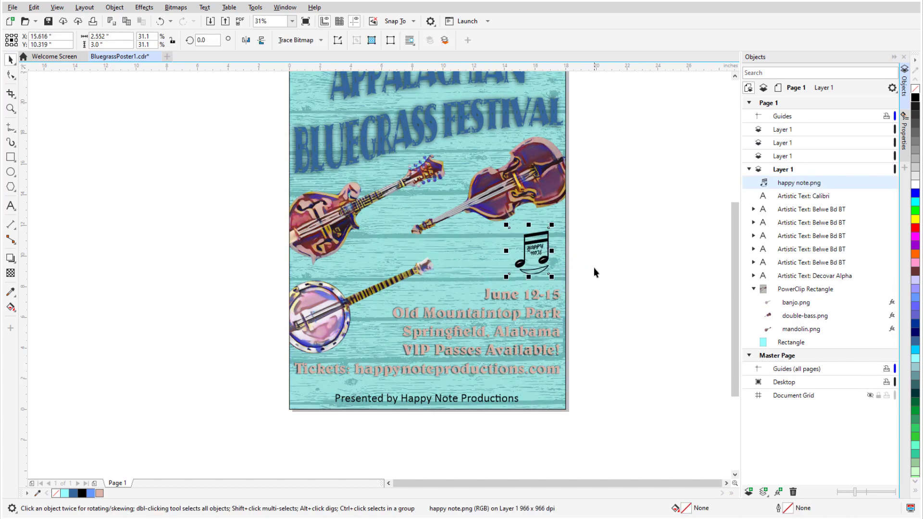
click(594, 270)
key(shift+F4)
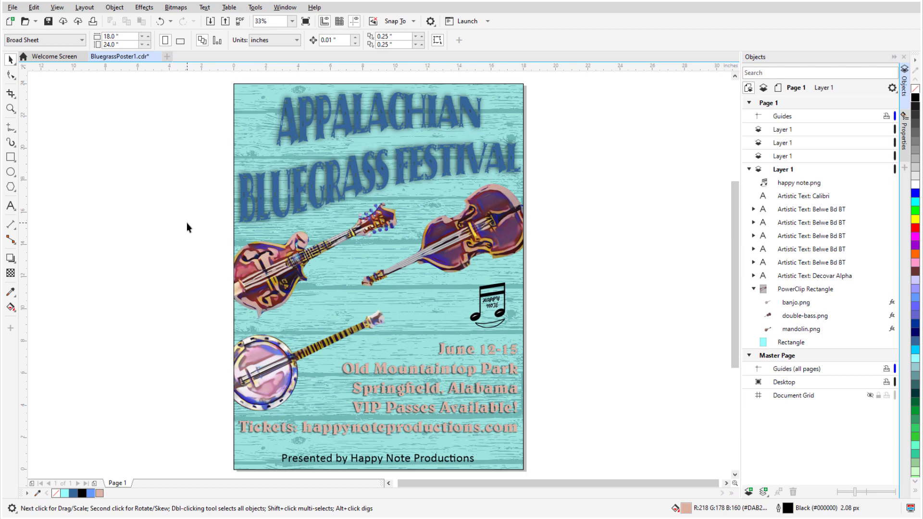
Step: Give the background rectangle an elliptical fountain fill and reshape the gradient ellipse across the poster
click(800, 344)
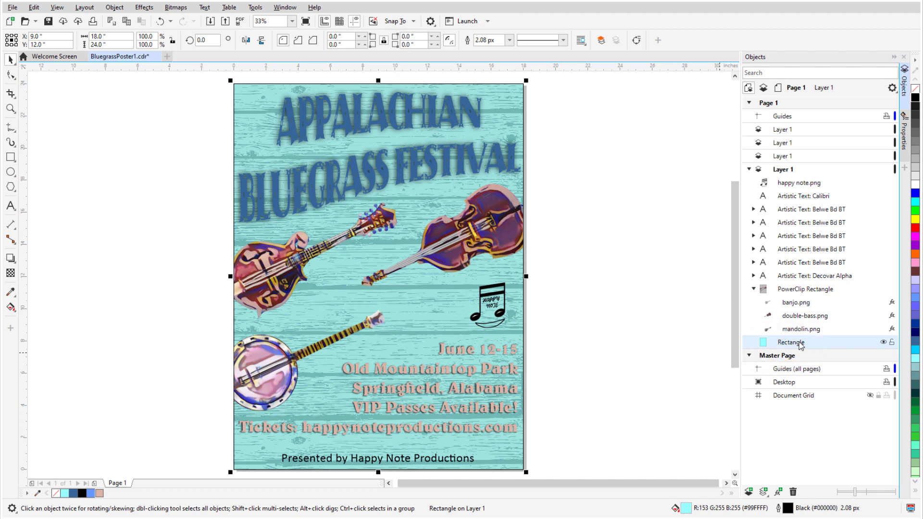
click(11, 308)
click(42, 39)
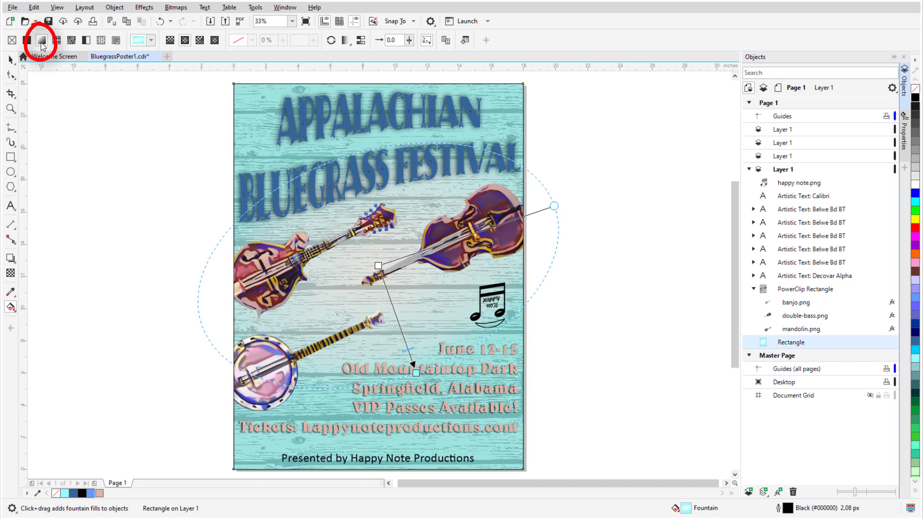
drag(554, 205, 564, 197)
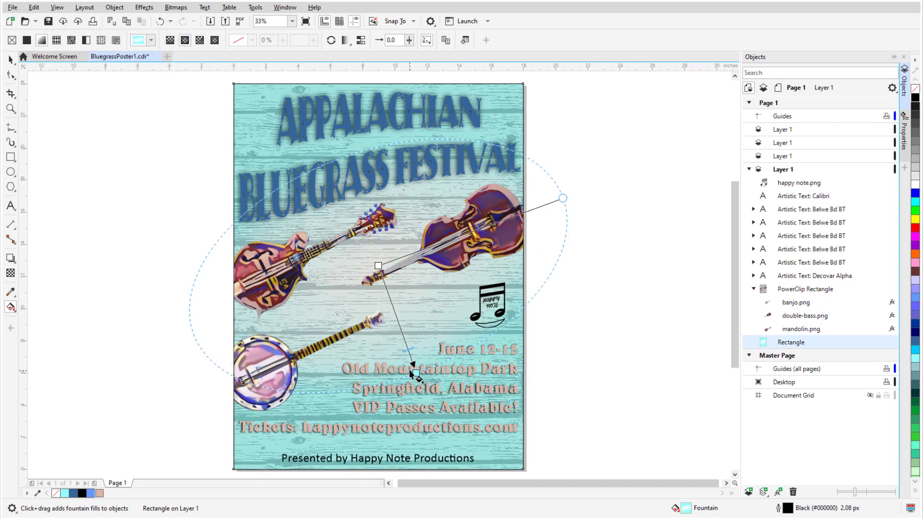
mouse_move(416, 373)
mouse_down()
mouse_move(380, 379)
mouse_move(380, 339)
mouse_move(417, 389)
mouse_move(431, 393)
mouse_up()
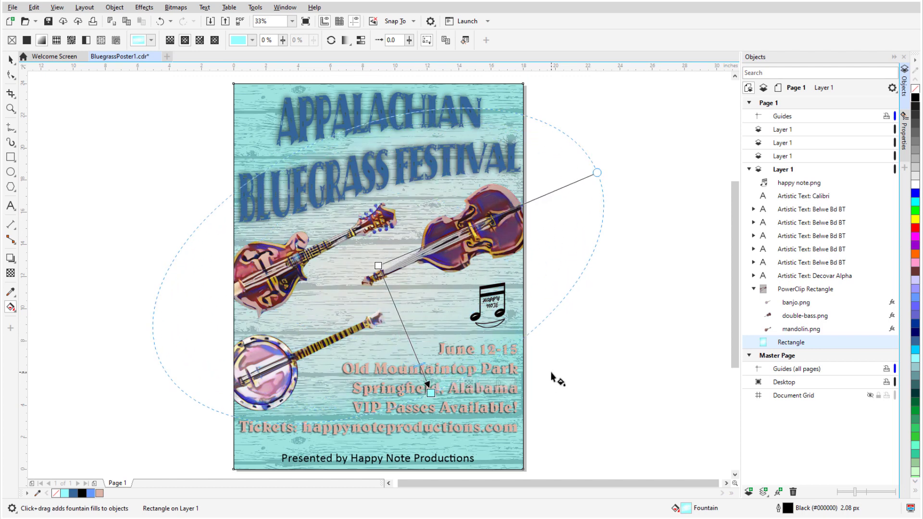
drag(599, 174, 558, 193)
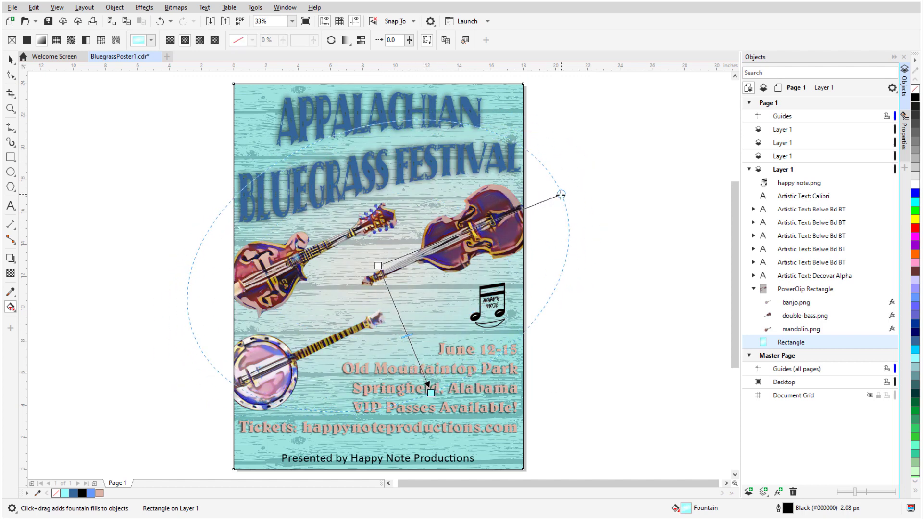
click(11, 60)
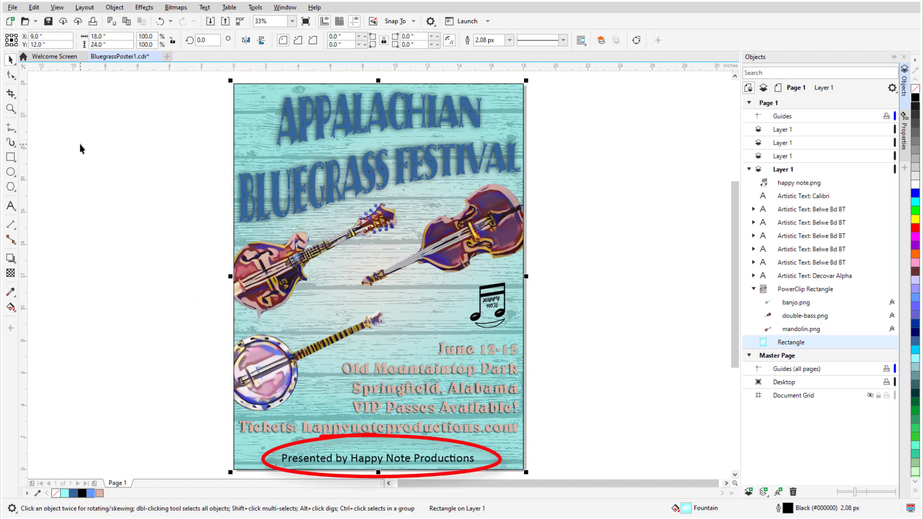
Step: Set the 'Presented by Happy Note Productions' text to OpenType Small Caps
double_click(348, 459)
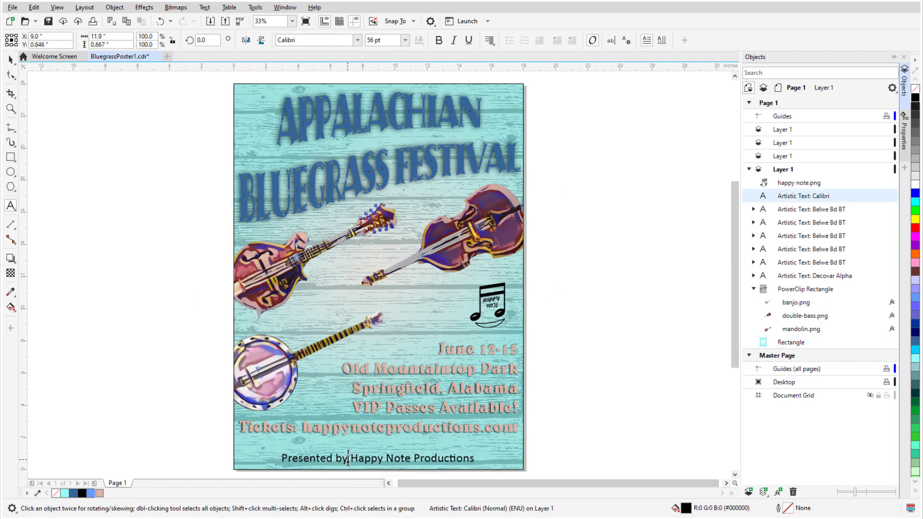
drag(280, 458, 473, 460)
click(367, 461)
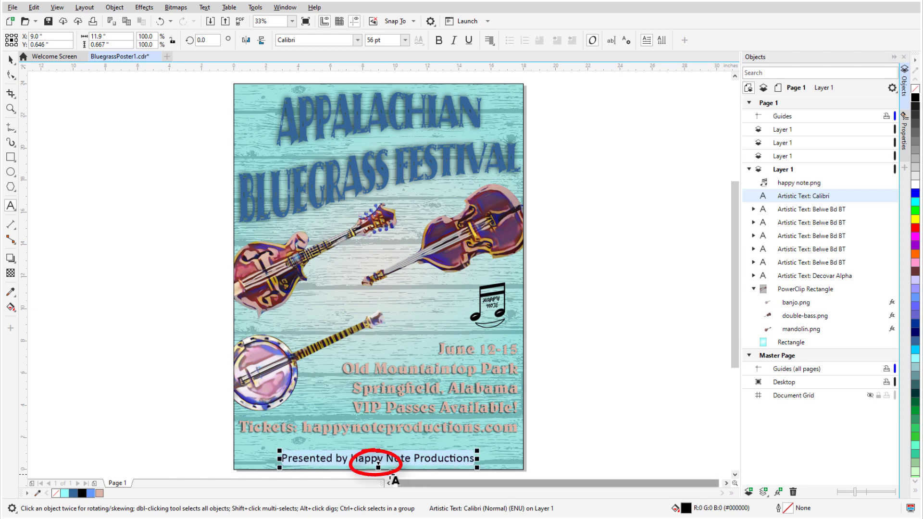
click(379, 466)
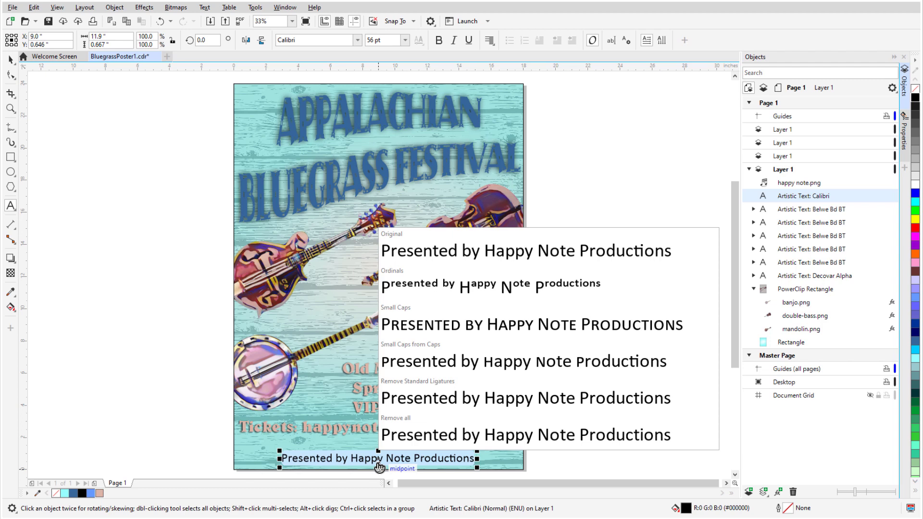
click(483, 329)
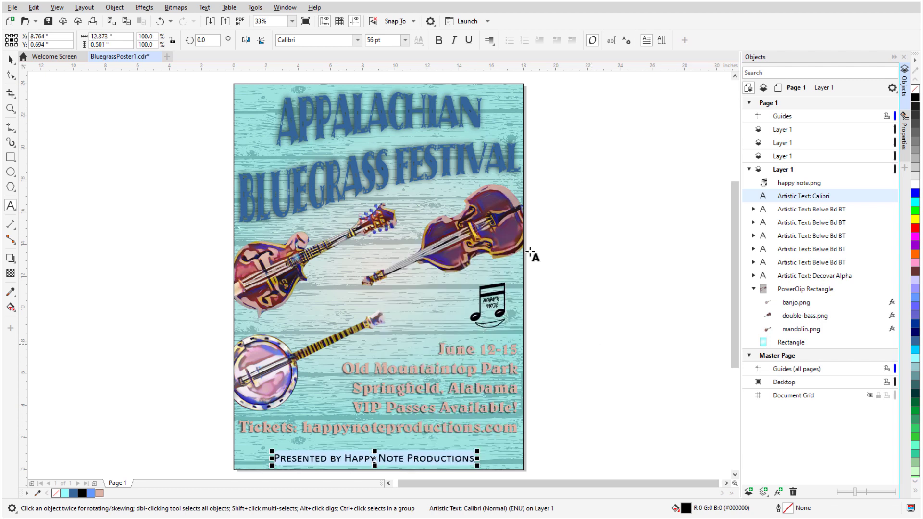
Step: Re-centre the small-caps credit line horizontally on the page
click(115, 8)
mouse_move(225, 148)
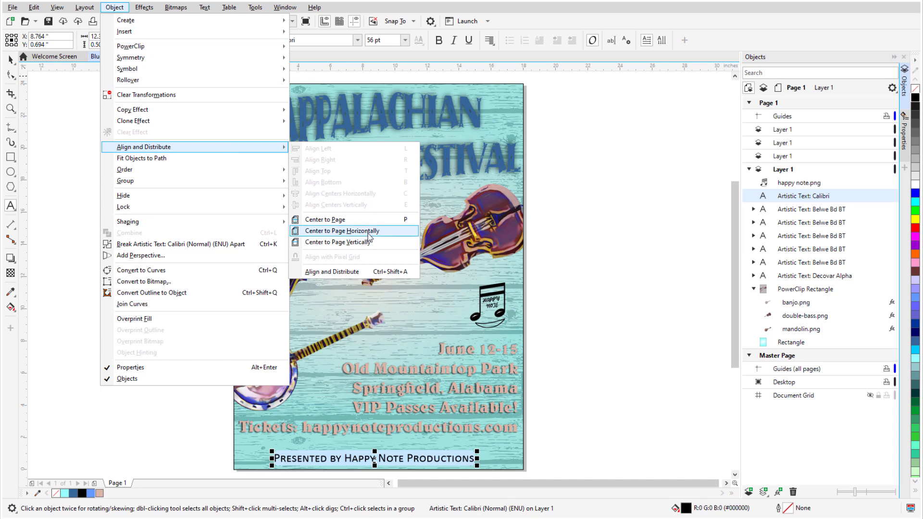
click(367, 231)
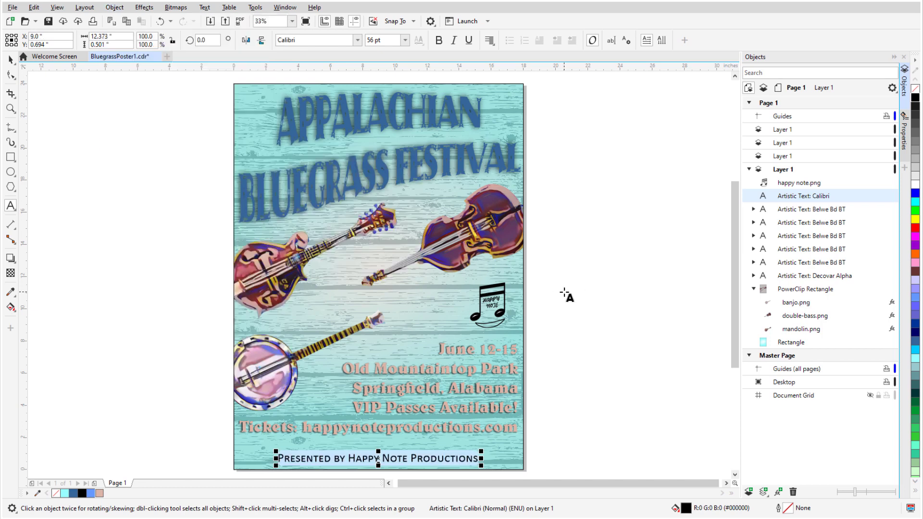
click(110, 152)
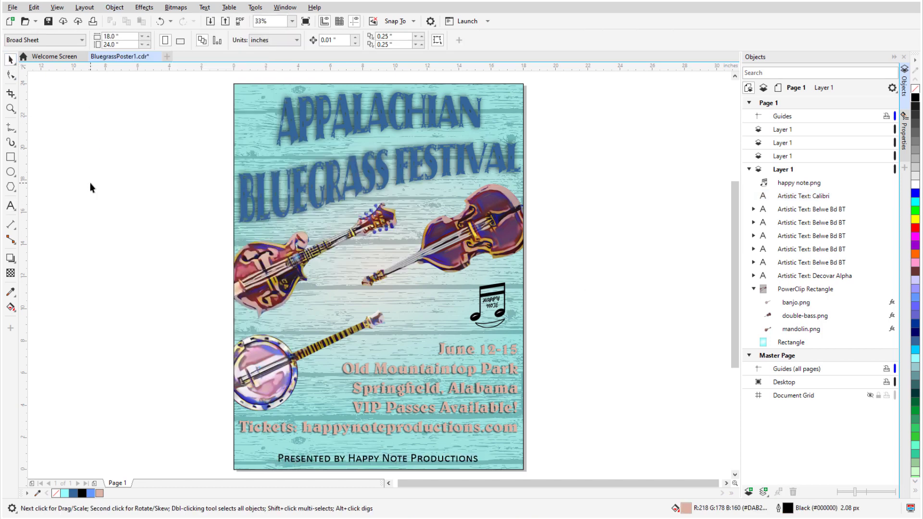